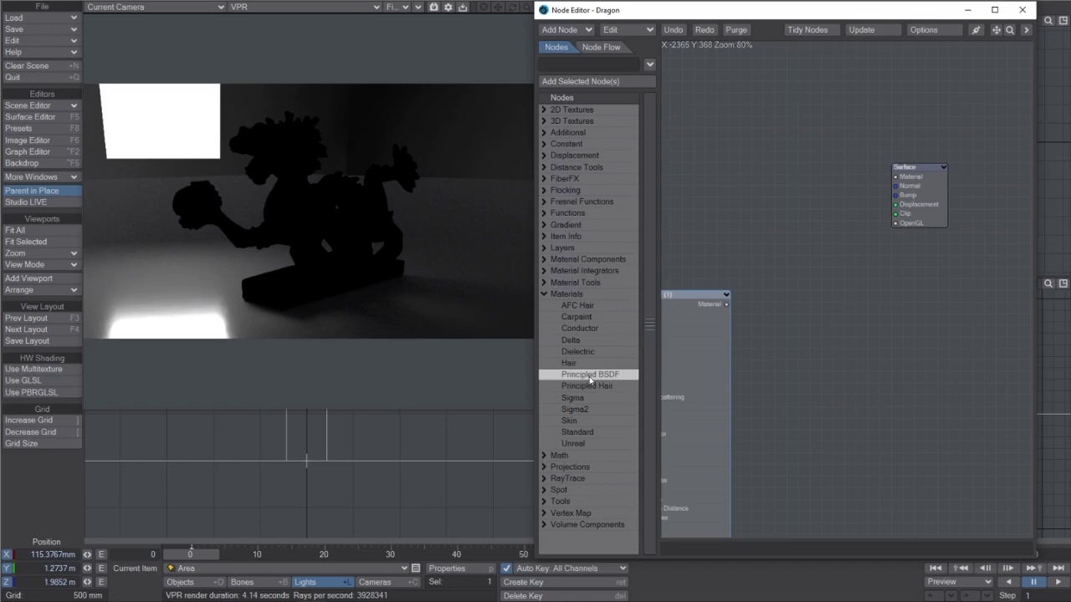
# Step: Add a Principled BSDF node, place it beside the Surface node, and wire it to Surface's Material input
pyautogui.doubleClick(590, 374)
pyautogui.moveTo(837, 158); pyautogui.dragTo(799, 178)
pyautogui.moveTo(914, 196); pyautogui.dragTo(971, 206)
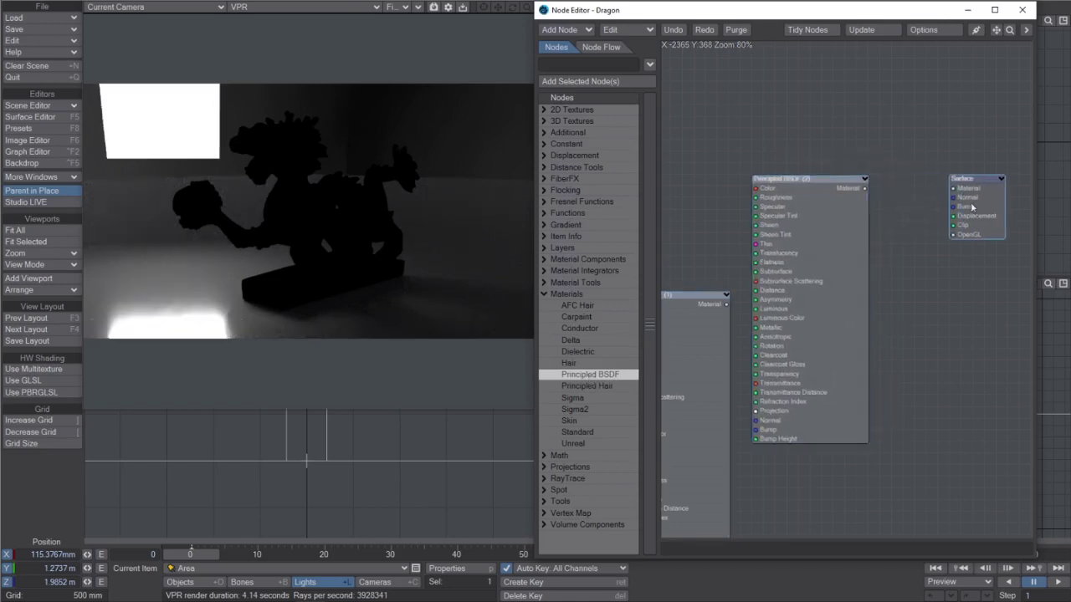
pyautogui.moveTo(865, 188); pyautogui.dragTo(952, 188)
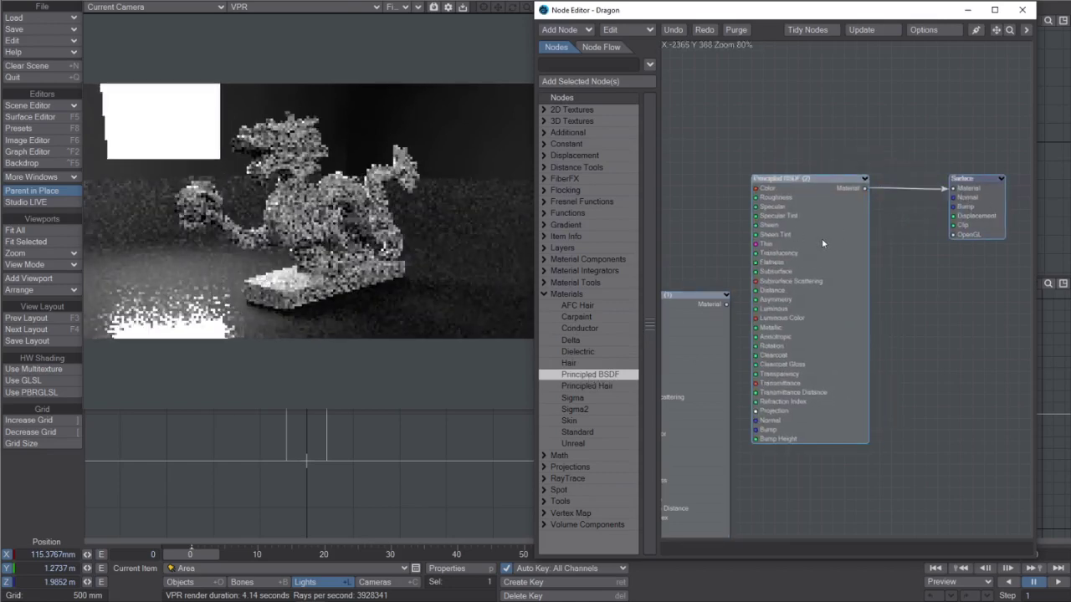
# Step: Open the Principled BSDF (2) attributes and set Subsurface to 95%
pyautogui.doubleClick(812, 232)
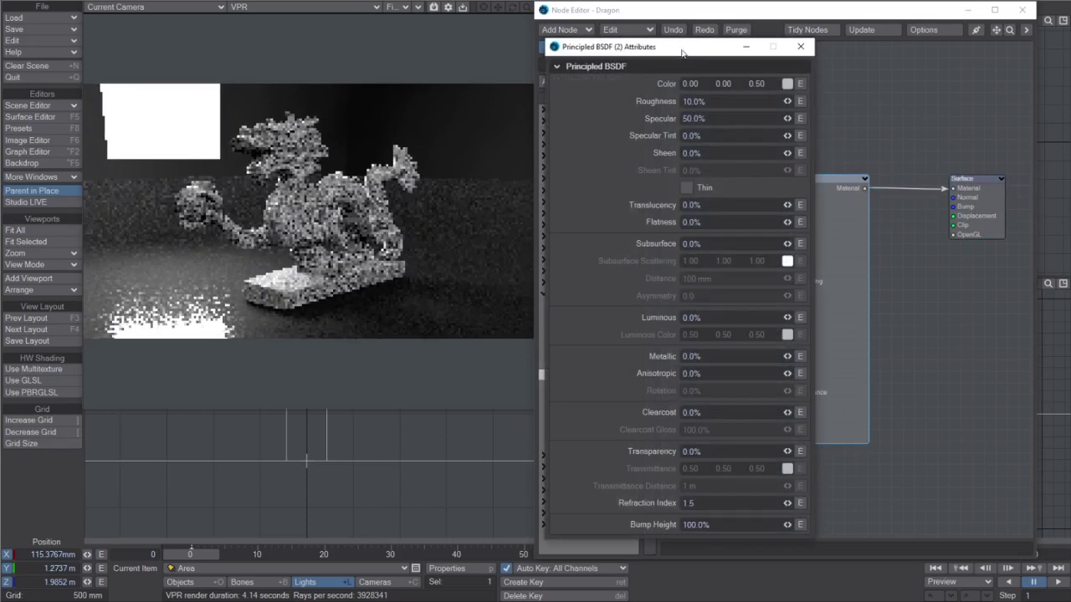
pyautogui.moveTo(682, 53); pyautogui.dragTo(724, 56)
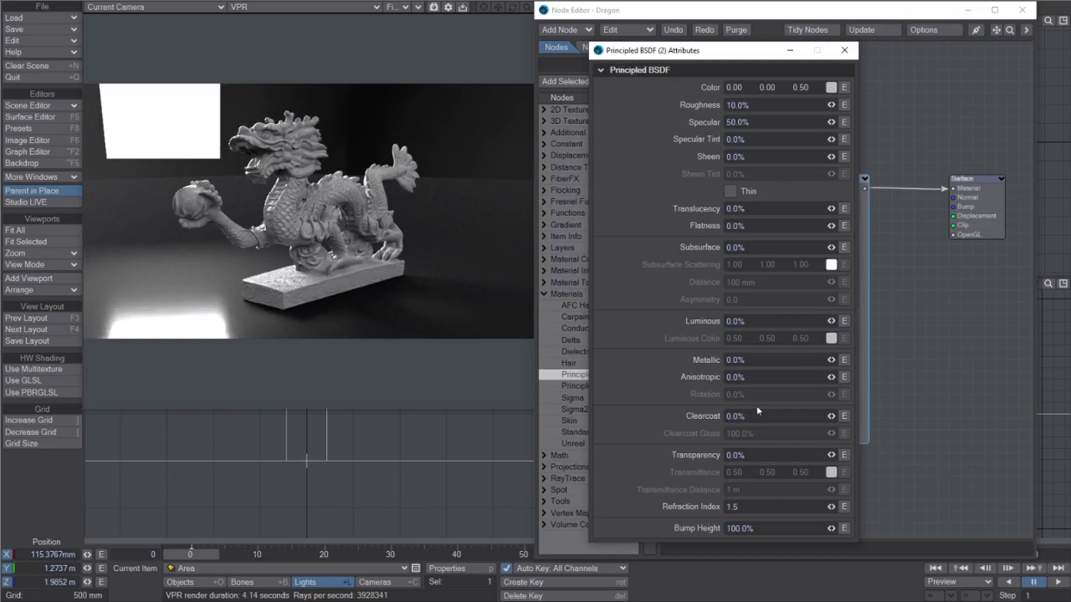
pyautogui.click(767, 247)
pyautogui.write('95')
pyautogui.press('Return')
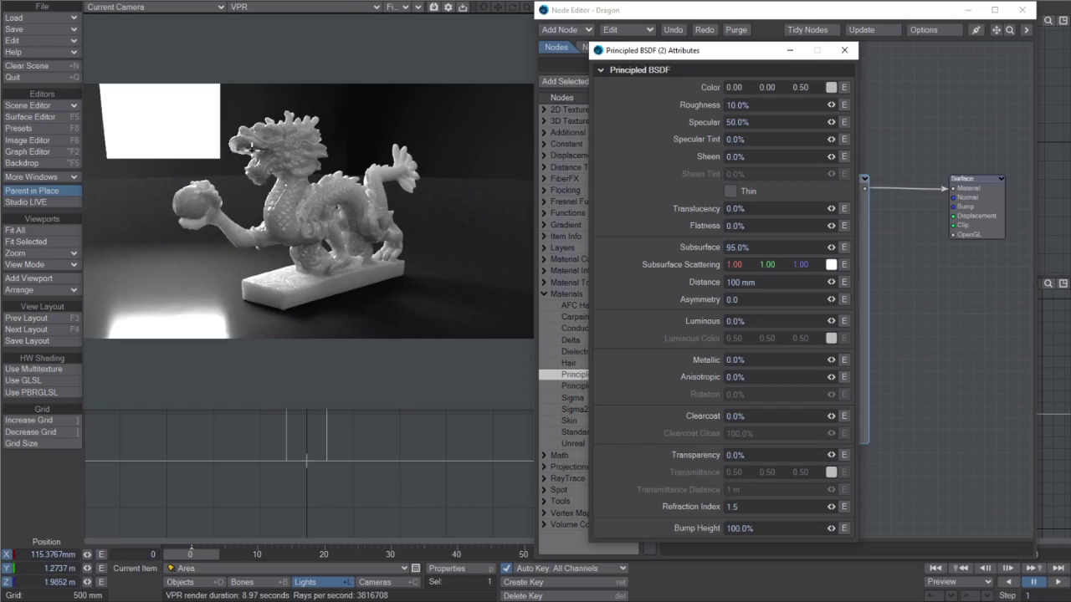
# Step: Set subsurface Asymmetry to about -0.94 and the scattering Distance to 10 mm
pyautogui.click(753, 300)
pyautogui.write('-1')
pyautogui.press('Return')
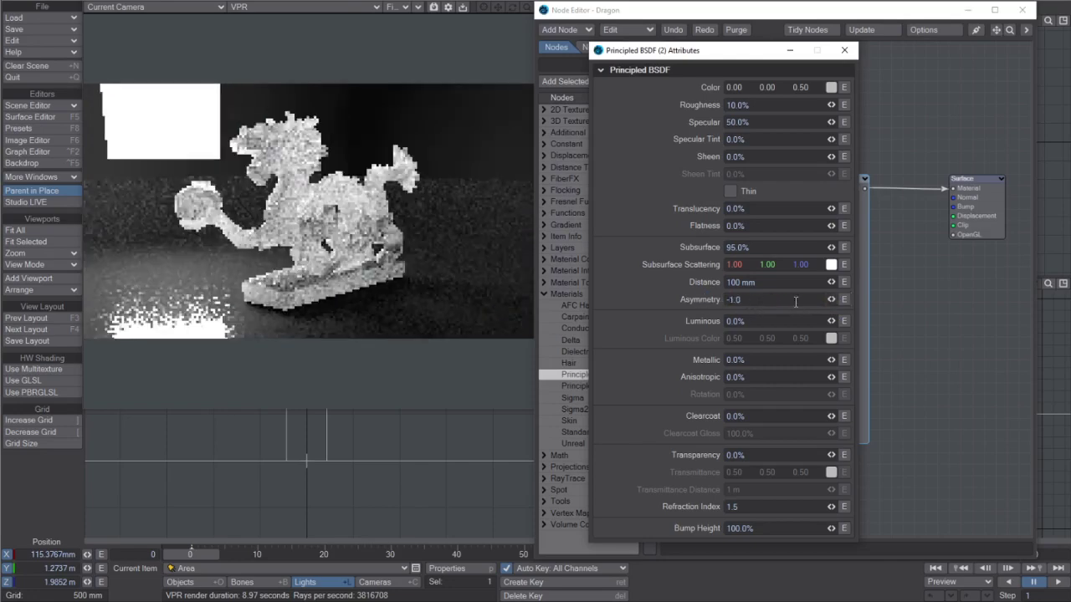
pyautogui.moveTo(830, 299); pyautogui.dragTo(1004, 299)
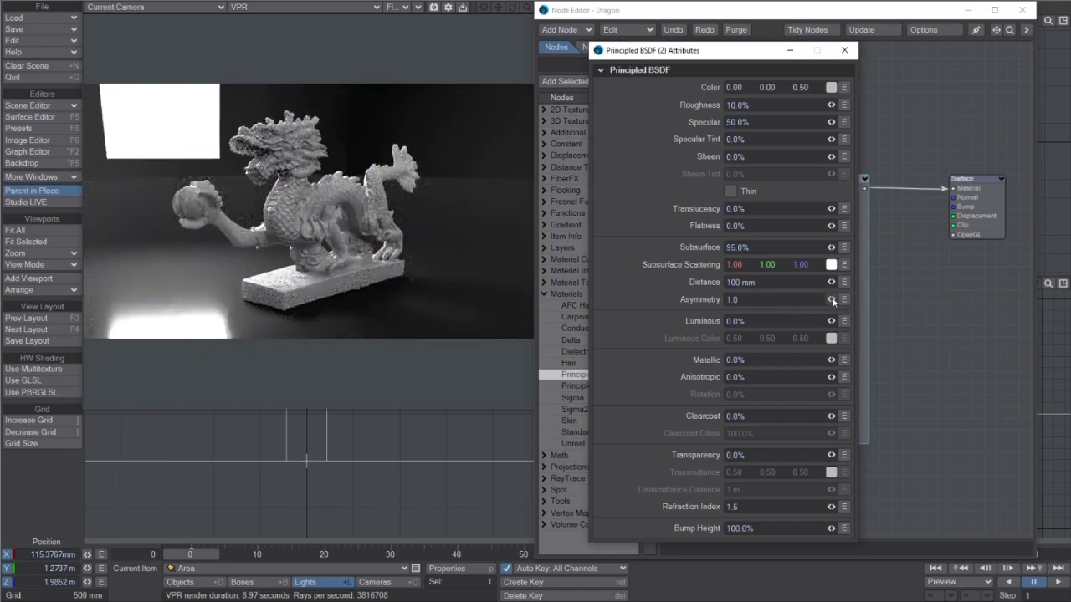
pyautogui.moveTo(831, 300); pyautogui.dragTo(725, 309)
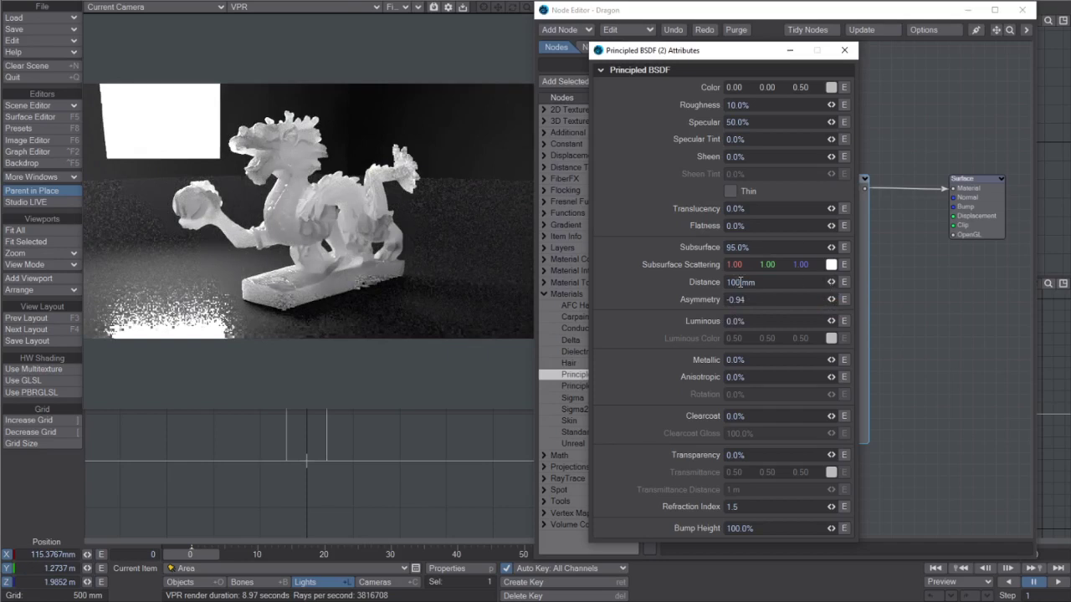
pyautogui.click(740, 282)
pyautogui.press('BackSpace')
pyautogui.press('Return')
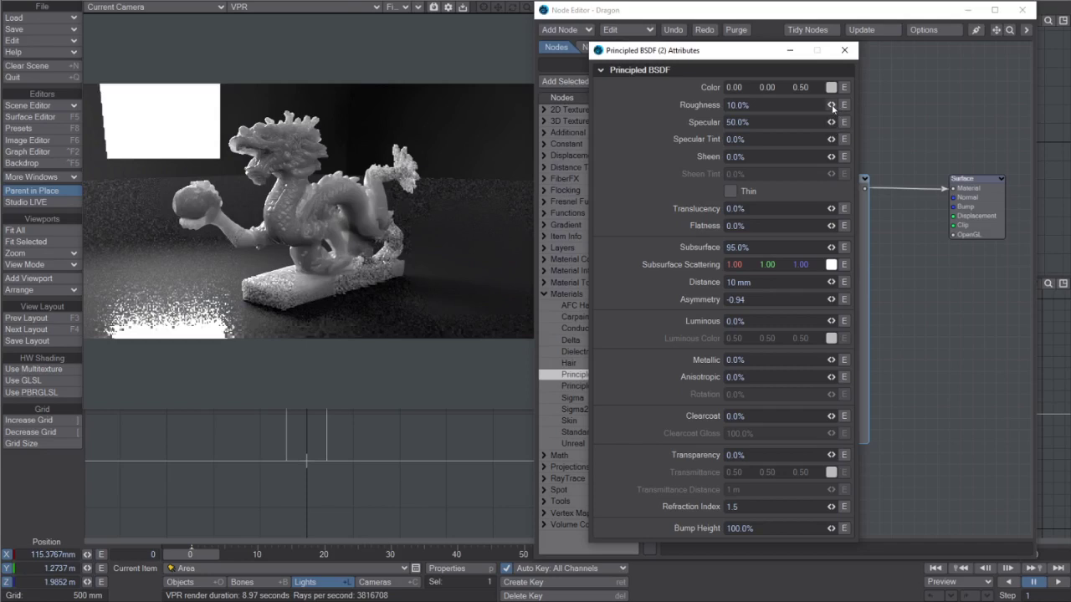
# Step: Raise the middle base Color channel to 0.73, making the colour 0.00, 0.73, 0.50
pyautogui.moveTo(766, 87); pyautogui.dragTo(778, 87)
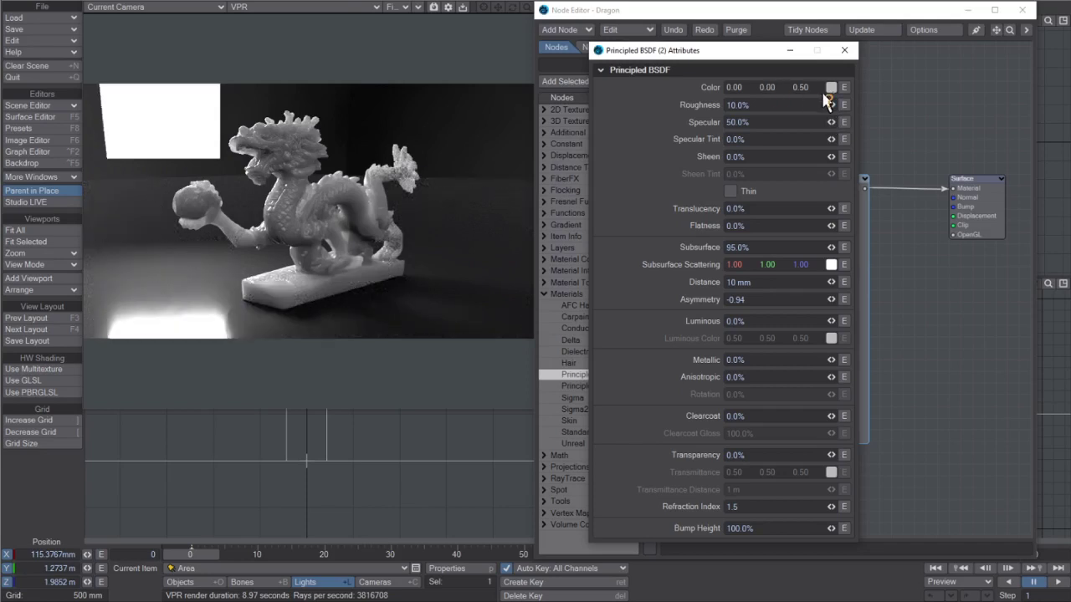
pyautogui.moveTo(885, 99)
pyautogui.mouseDown()
pyautogui.moveTo(1046, 107)
pyautogui.moveTo(870, 100)
pyautogui.mouseUp()
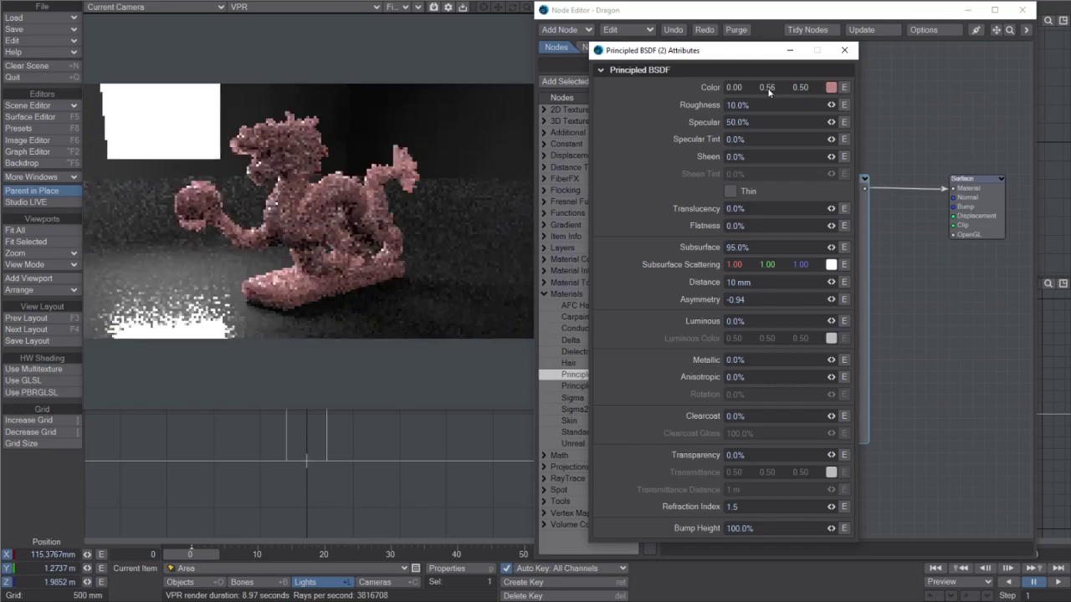
pyautogui.moveTo(771, 87); pyautogui.dragTo(855, 92)
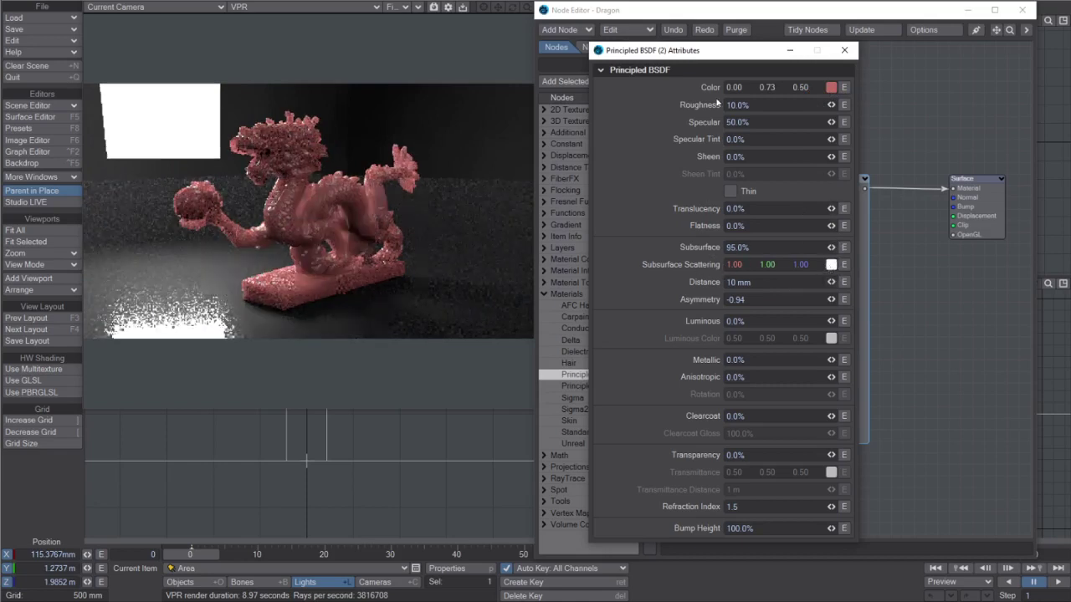
pyautogui.moveTo(683, 56); pyautogui.dragTo(672, 55)
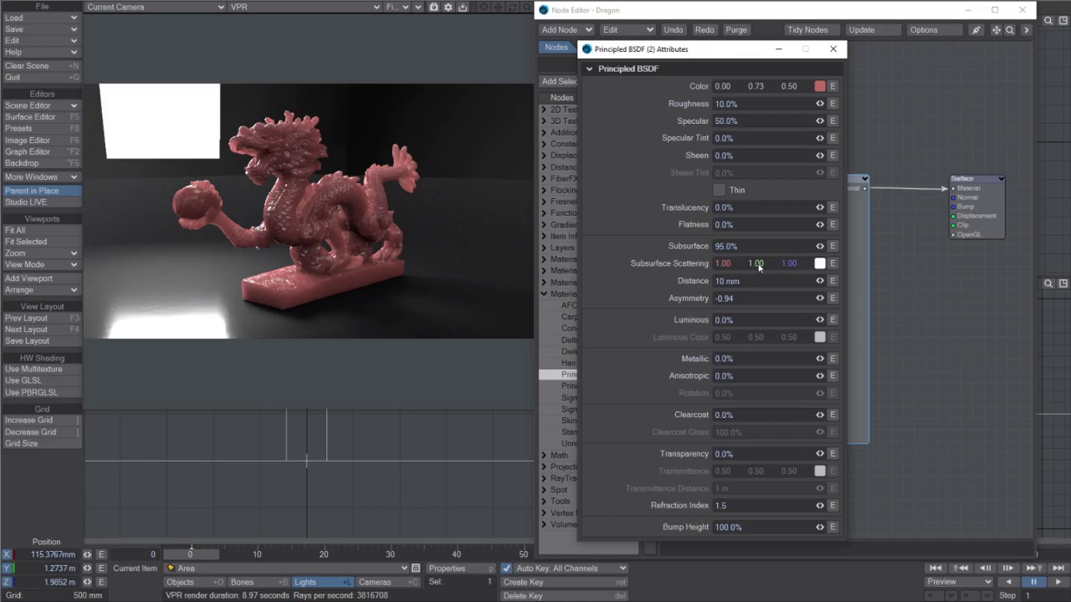
# Step: Set the Subsurface Scattering colour to 3.00, 3.00, 0.12
pyautogui.moveTo(790, 264); pyautogui.dragTo(701, 277)
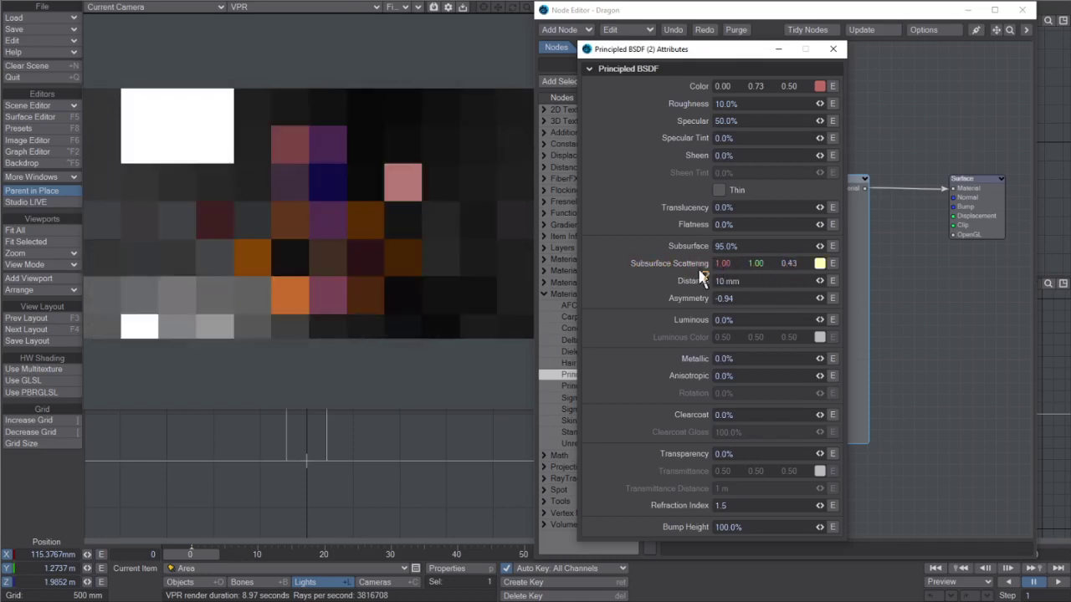
pyautogui.moveTo(786, 268); pyautogui.dragTo(707, 265)
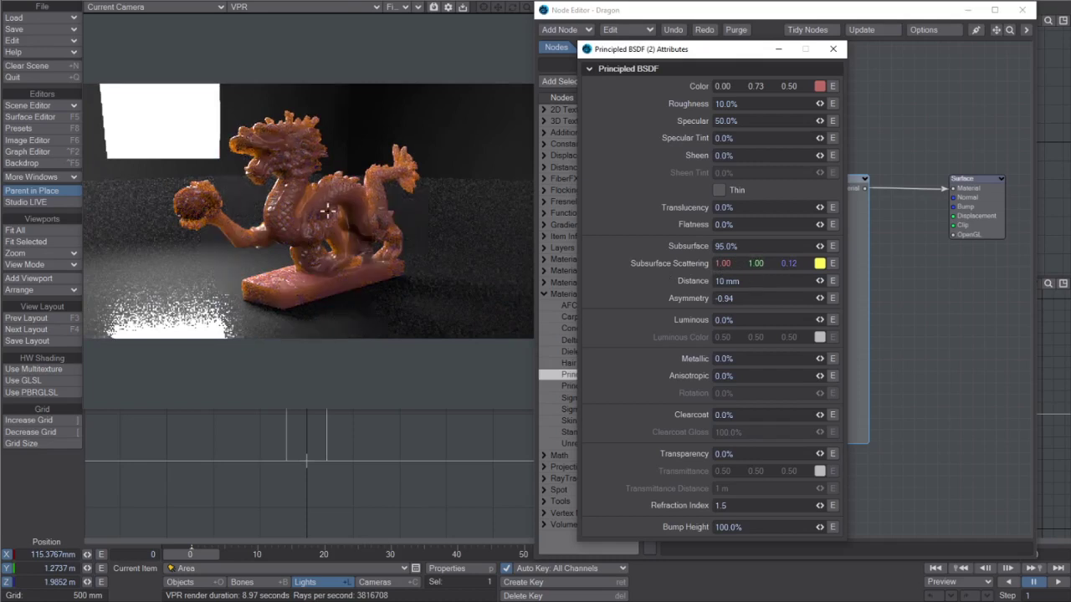
pyautogui.click(722, 265)
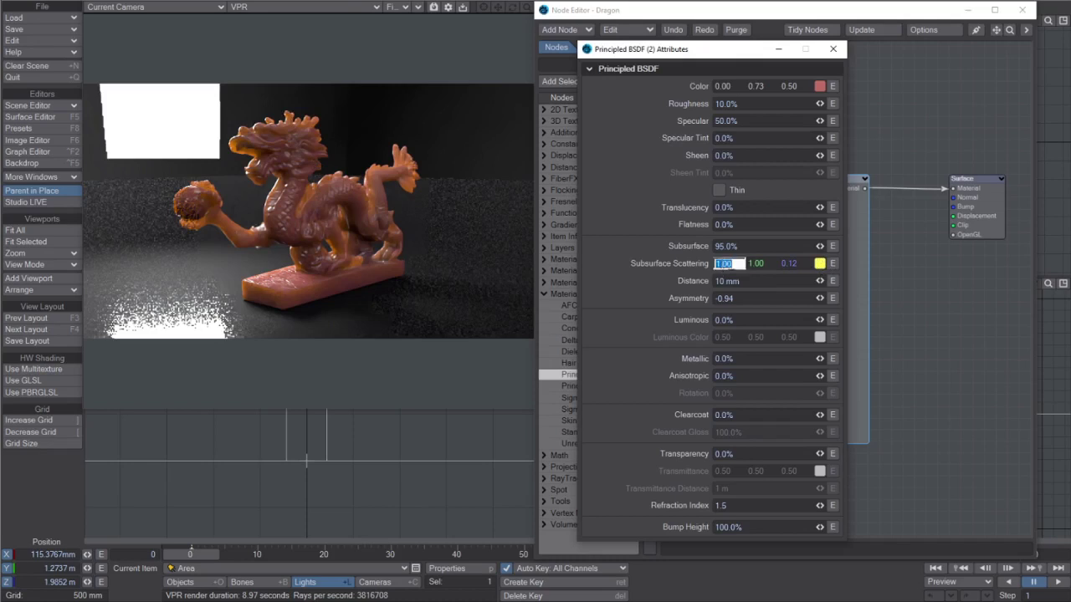
pyautogui.write('3')
pyautogui.press('Tab')
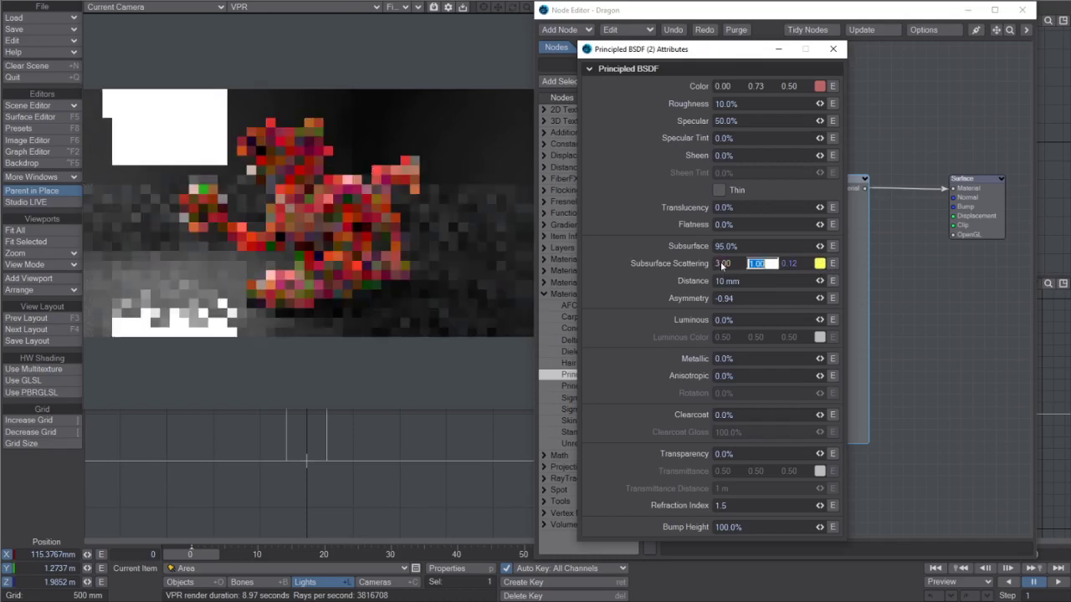
pyautogui.write('3')
pyautogui.press('Tab')
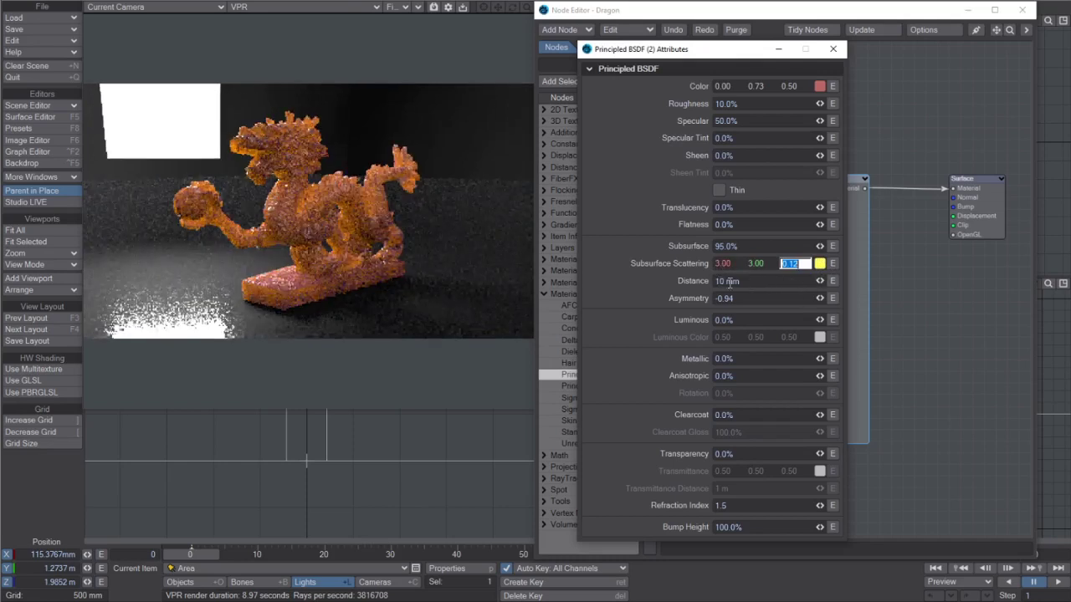
# Step: Change the subsurface Distance to 3 mm
pyautogui.press('Tab')
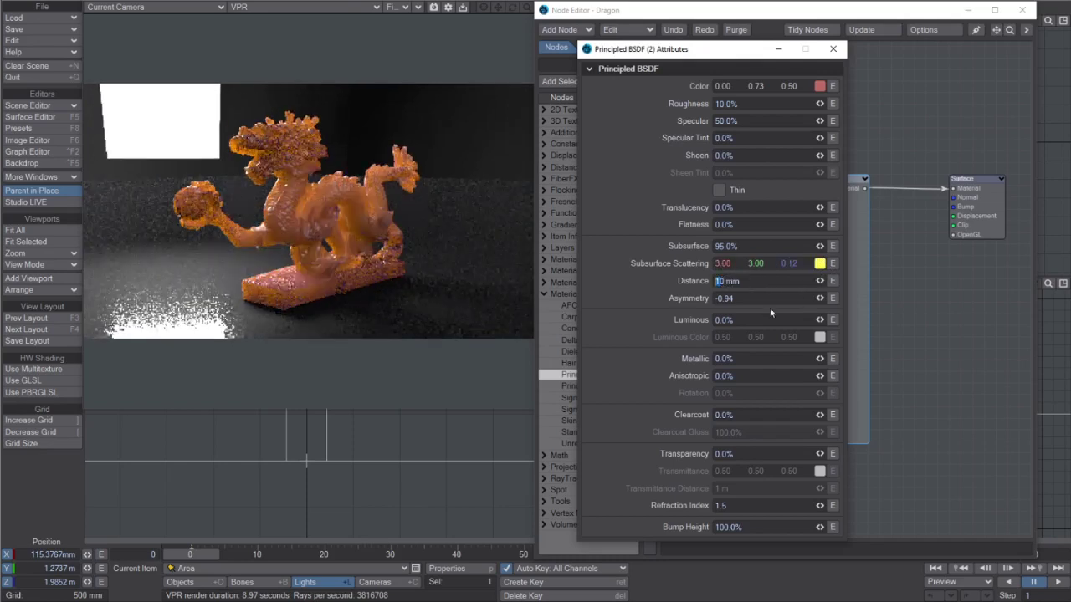
pyautogui.write('1')
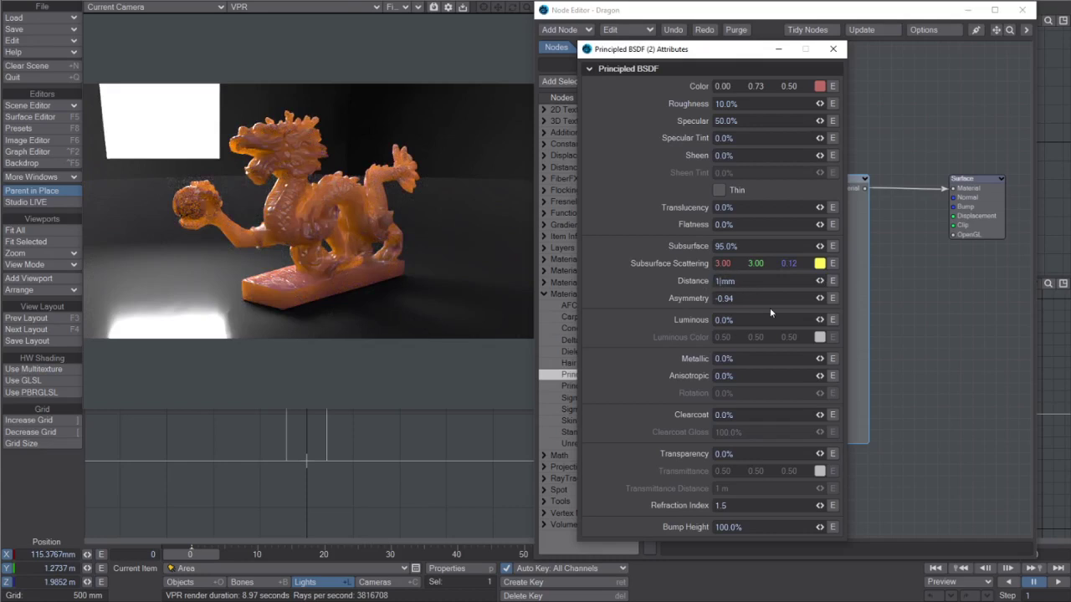
pyautogui.press('Return')
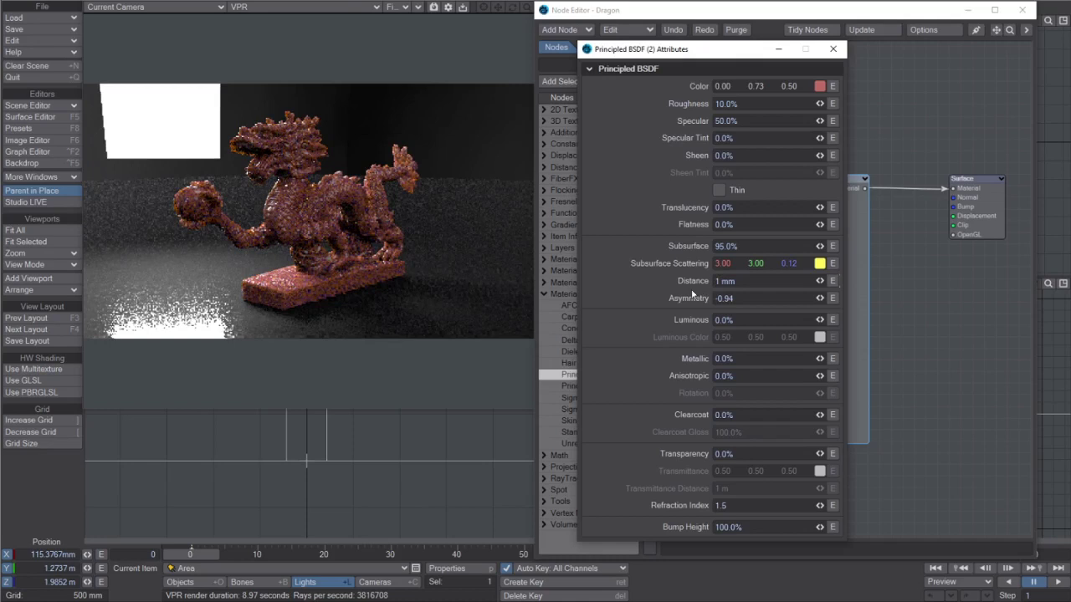
pyautogui.press('BackSpace')
pyautogui.write('3')
pyautogui.press('Return')
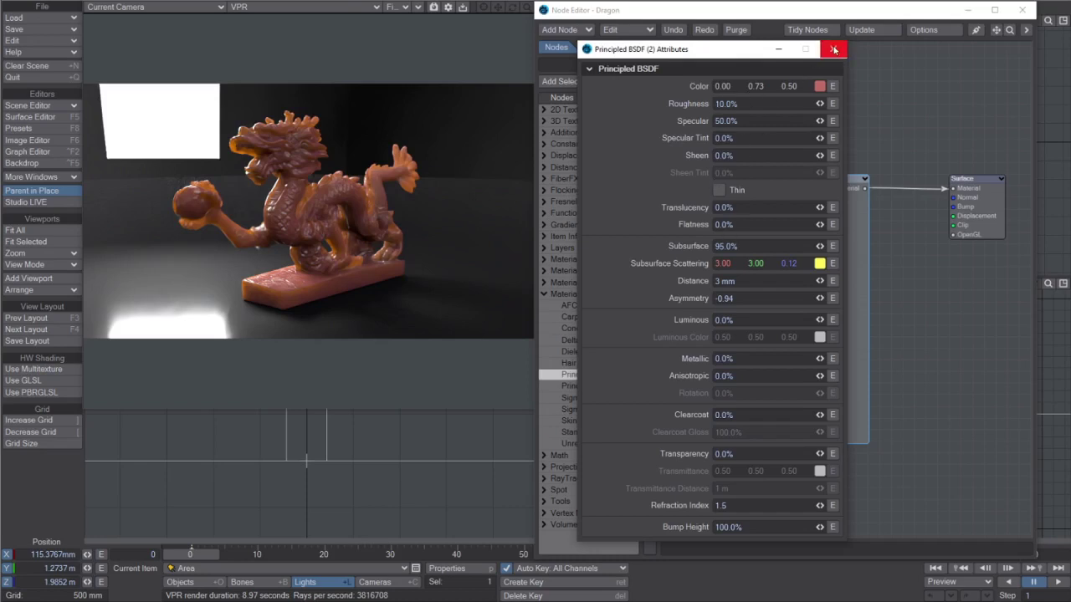
# Step: Move both Principled BSDF nodes aside and disconnect the Surface Material input, showing the layered nodes
pyautogui.click(834, 50)
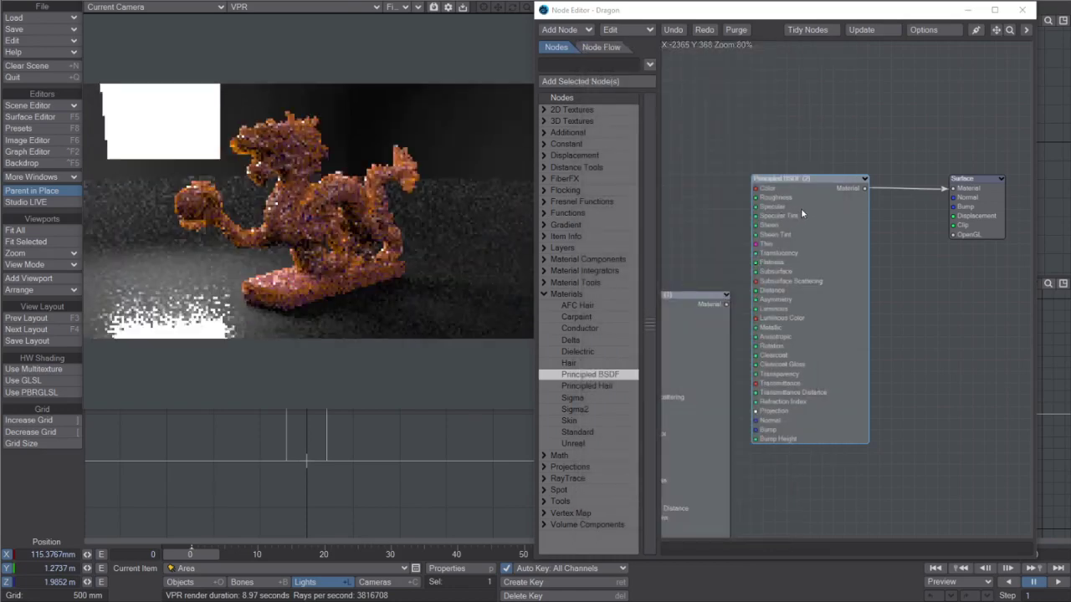
pyautogui.moveTo(707, 251); pyautogui.dragTo(757, 235)
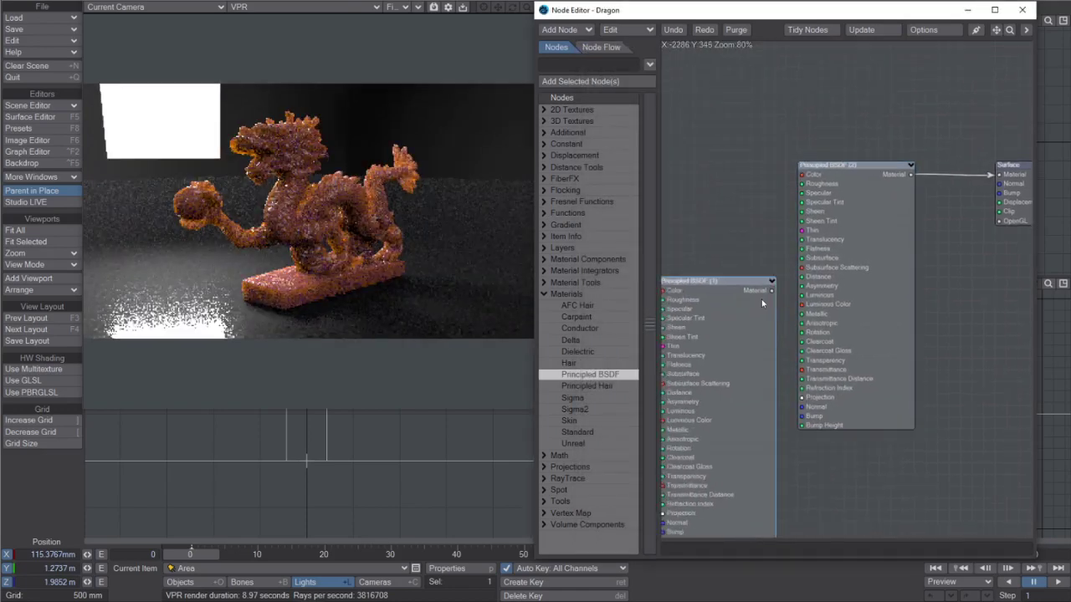
pyautogui.moveTo(772, 293); pyautogui.dragTo(1006, 176)
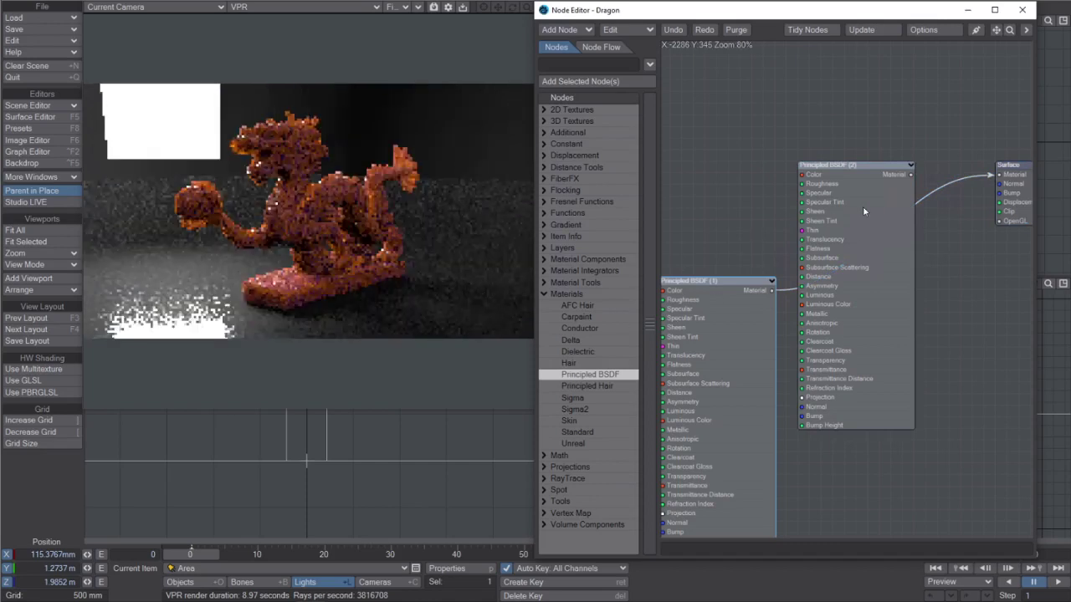
pyautogui.moveTo(865, 211); pyautogui.dragTo(1026, 419)
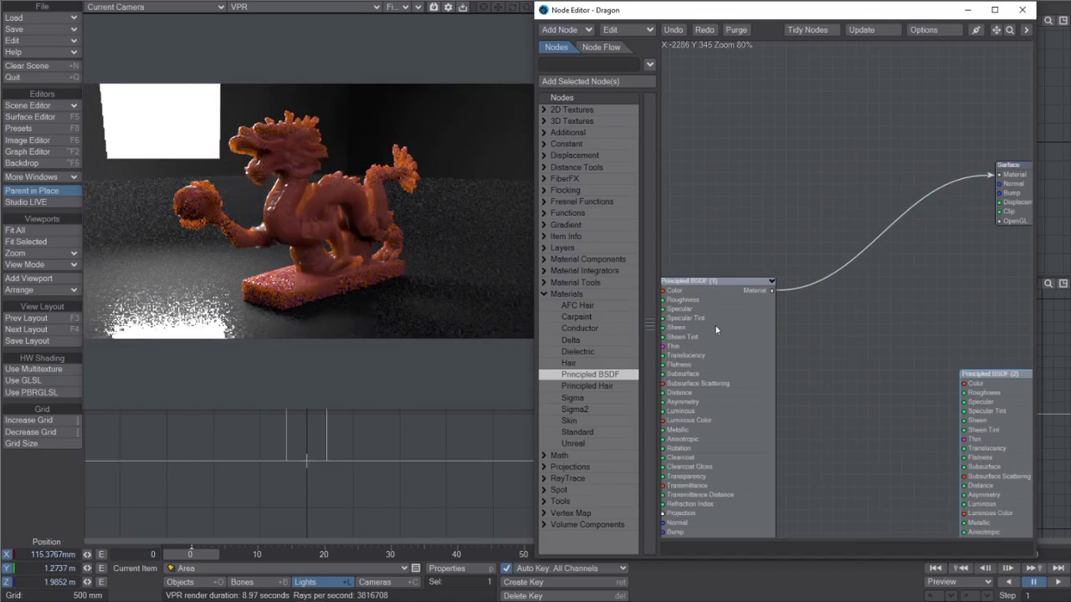
pyautogui.moveTo(715, 330); pyautogui.dragTo(933, 457)
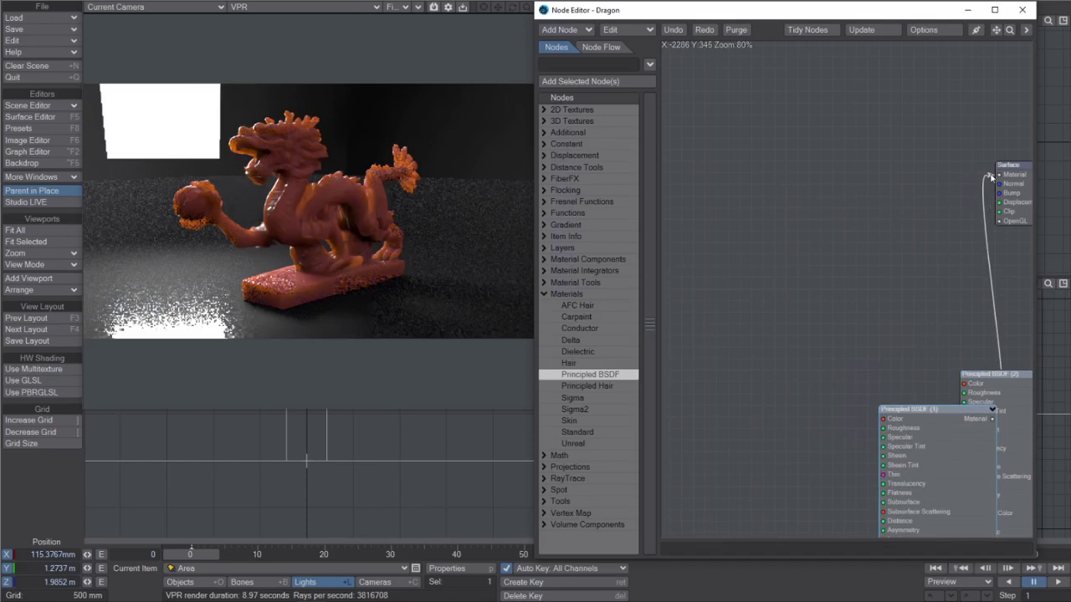
pyautogui.moveTo(991, 177); pyautogui.dragTo(998, 33)
pyautogui.keyDown('alt'); pyautogui.moveTo(750, 263); pyautogui.dragTo(946, 311); pyautogui.keyUp('alt')
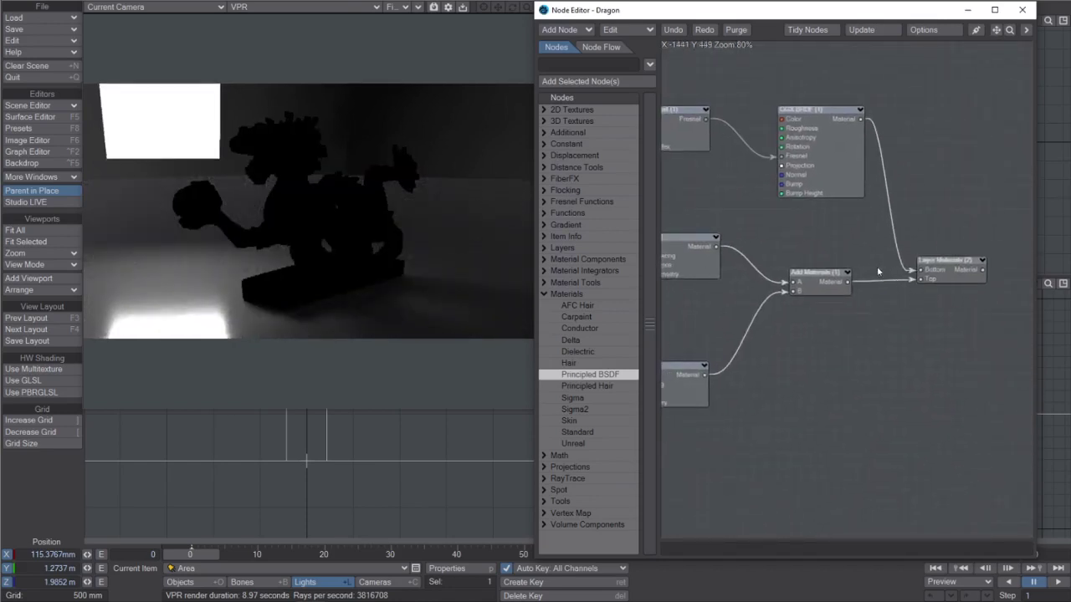
# Step: Add a new SSS node from the Material Components list to the graph
pyautogui.scroll(-3, 879, 272)
pyautogui.keyDown('alt'); pyautogui.moveTo(841, 259); pyautogui.dragTo(904, 297); pyautogui.keyUp('alt')
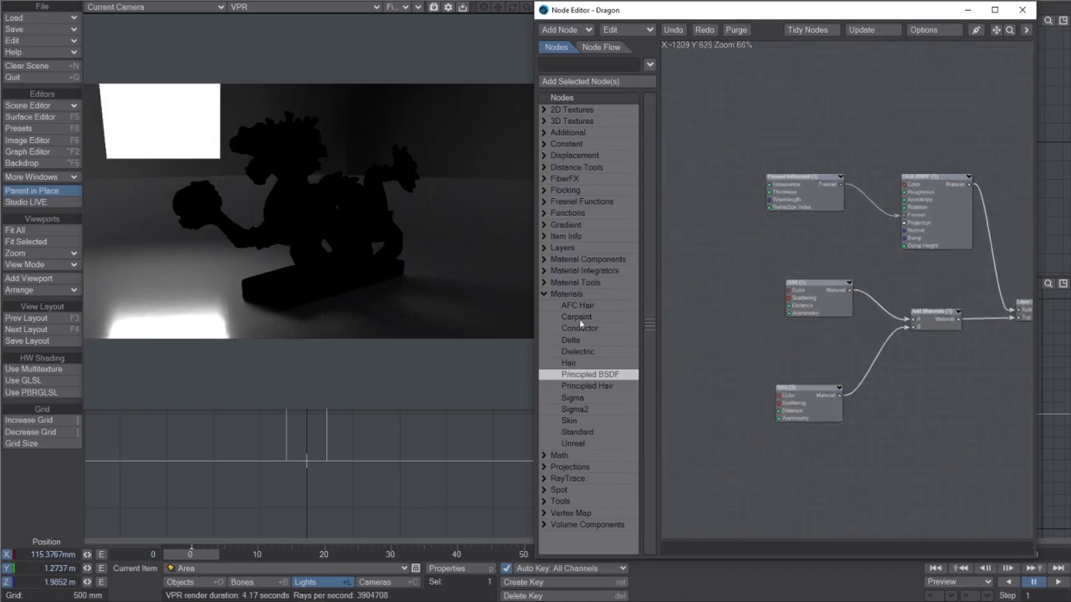
pyautogui.click(544, 294)
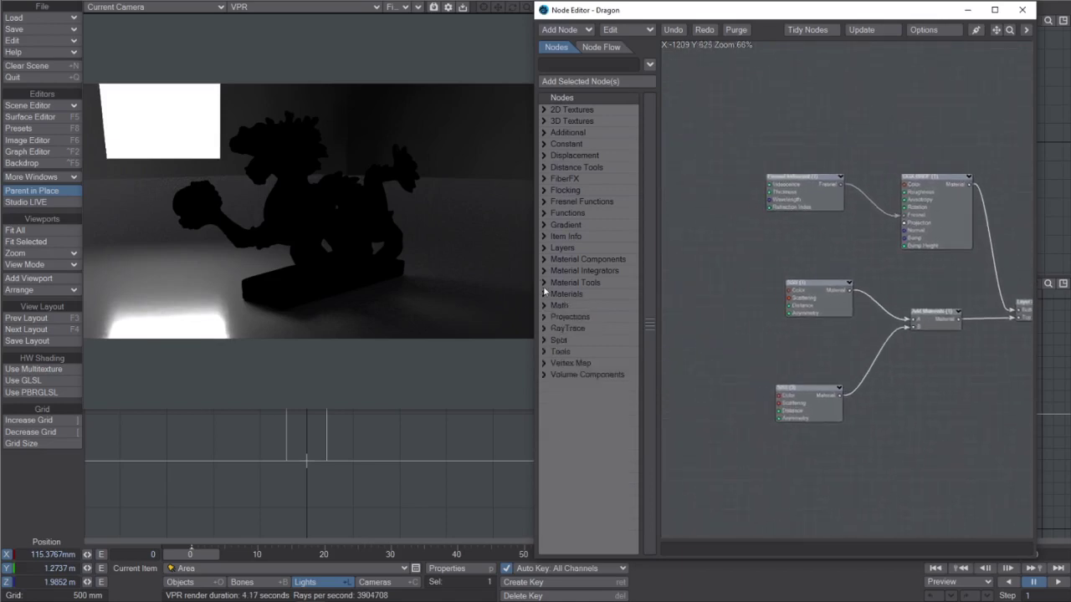
pyautogui.click(544, 260)
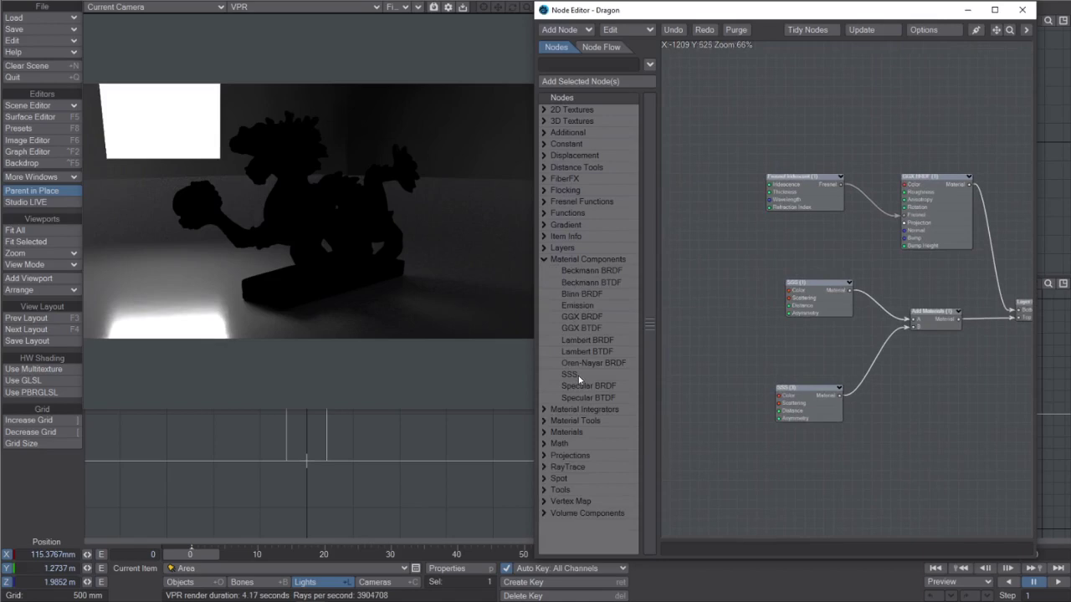
pyautogui.moveTo(578, 375); pyautogui.dragTo(706, 106)
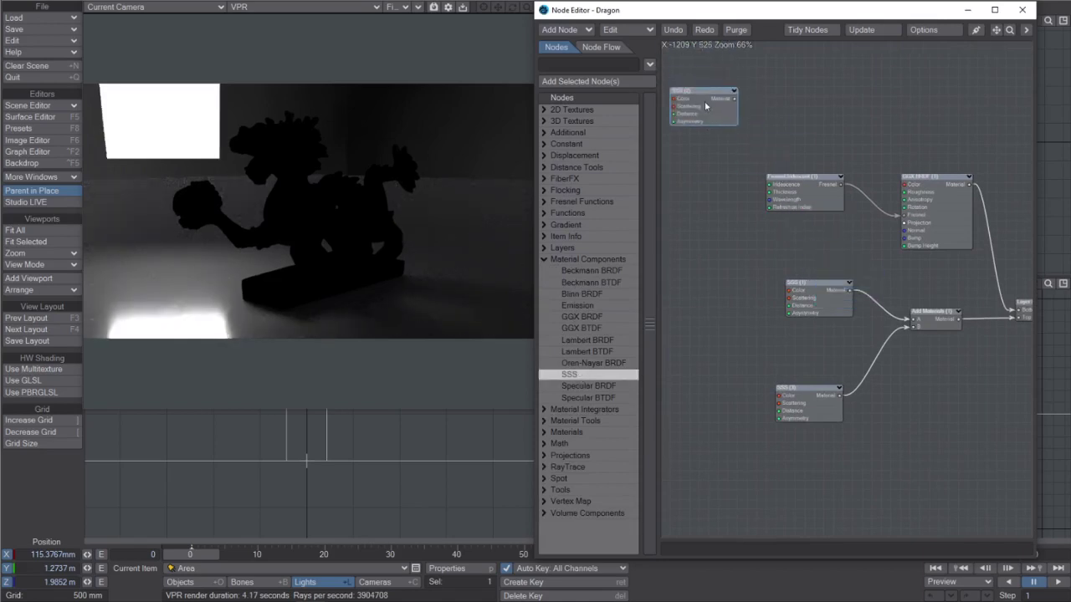
# Step: Place the Surface node beside the Layer Materials network and stack SSS (1) above SSS (3)
pyautogui.moveTo(825, 182); pyautogui.dragTo(705, 383)
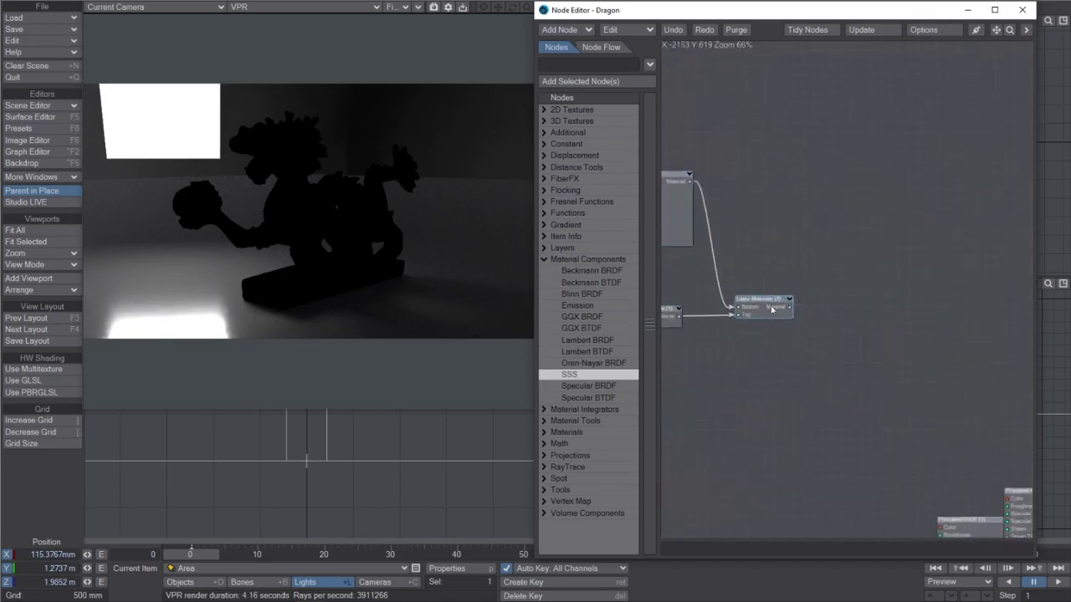
pyautogui.moveTo(908, 347); pyautogui.dragTo(979, 297)
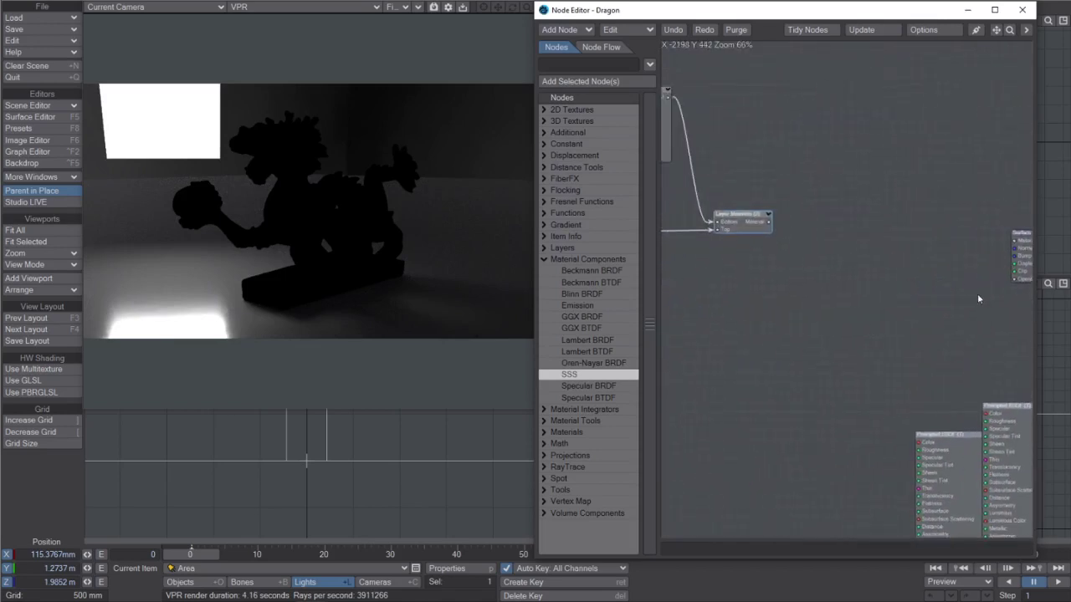
pyautogui.moveTo(968, 386); pyautogui.dragTo(867, 415)
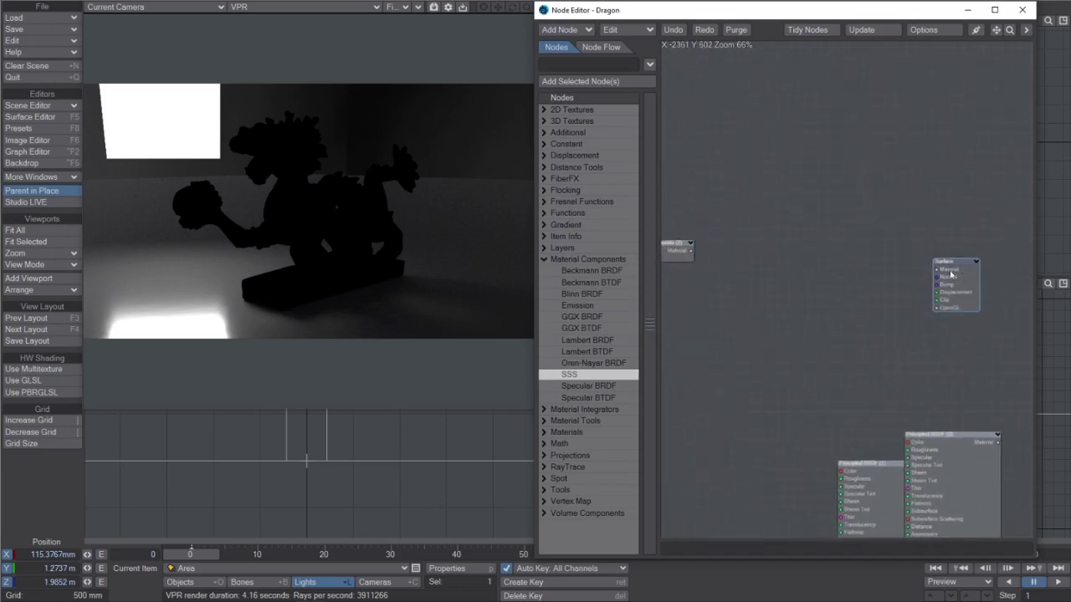
pyautogui.moveTo(956, 272); pyautogui.dragTo(803, 234)
pyautogui.moveTo(713, 290); pyautogui.dragTo(947, 259)
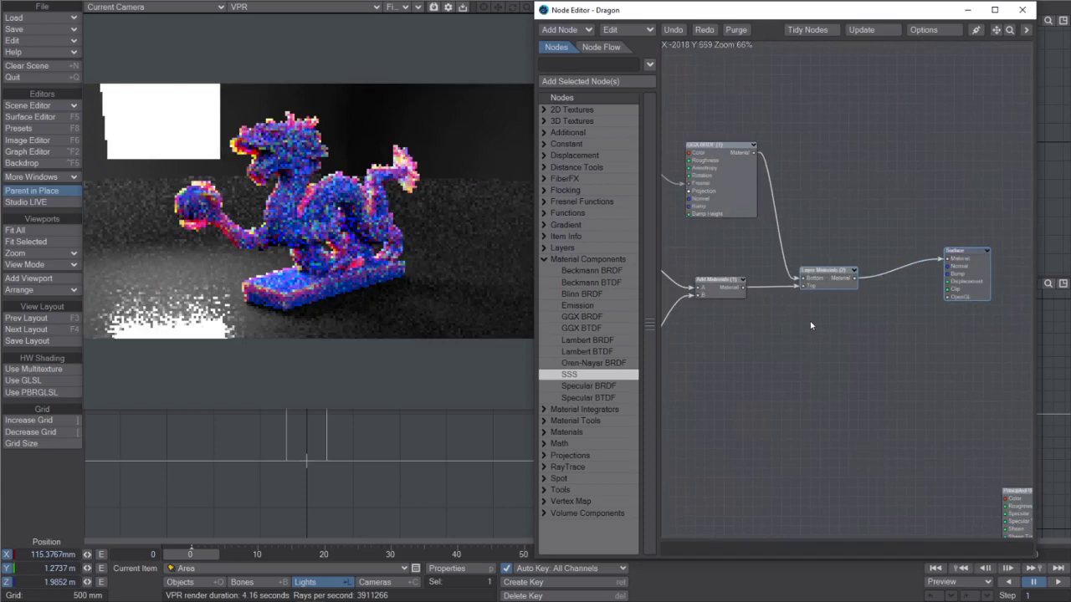
pyautogui.moveTo(751, 336); pyautogui.dragTo(821, 284)
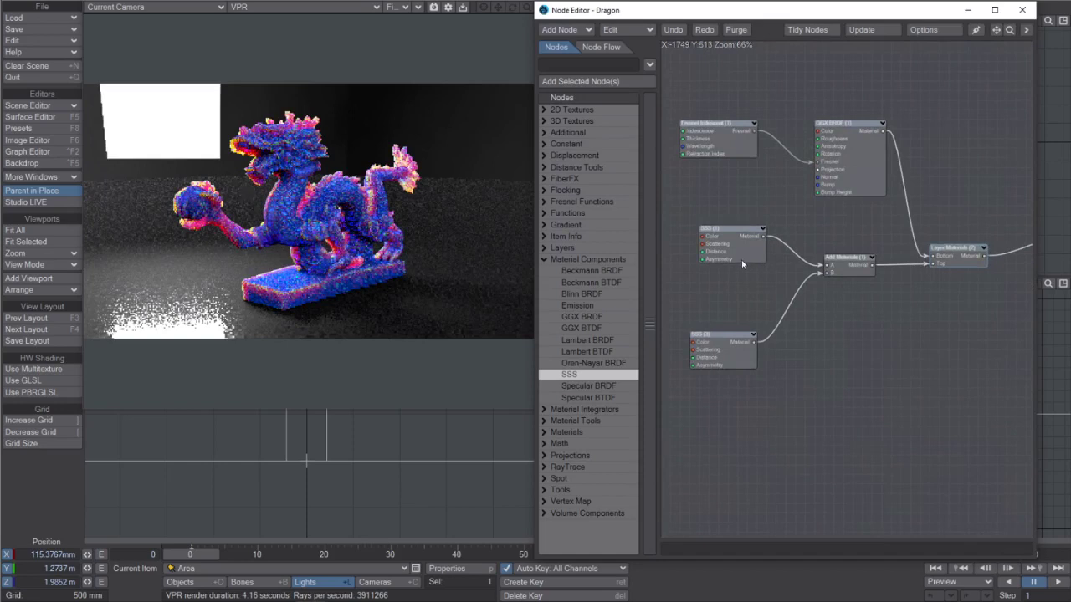
pyautogui.moveTo(742, 259); pyautogui.dragTo(728, 310)
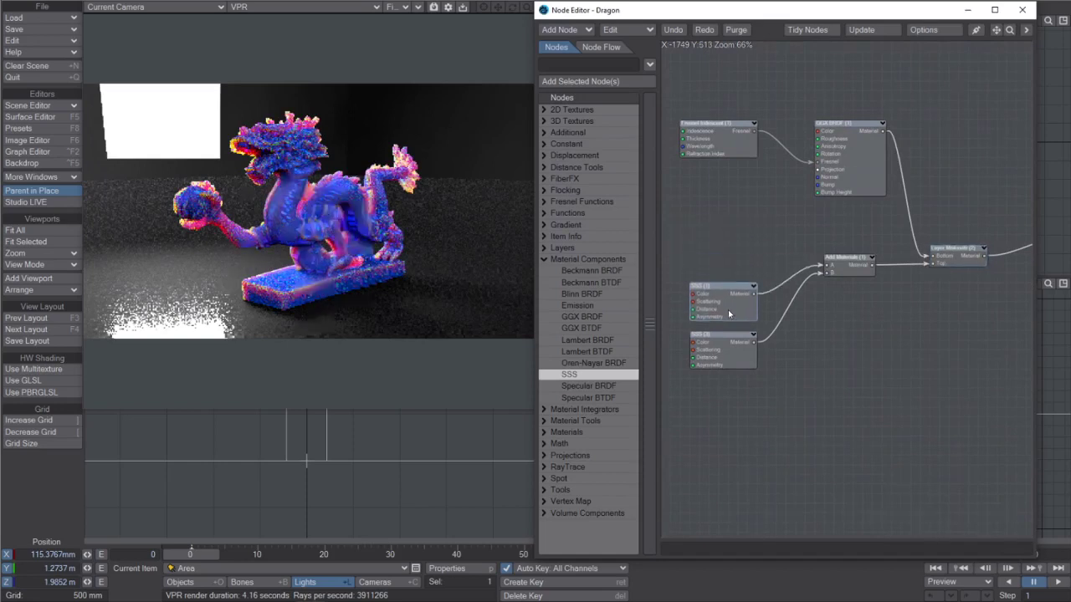
pyautogui.moveTo(732, 355); pyautogui.dragTo(731, 347)
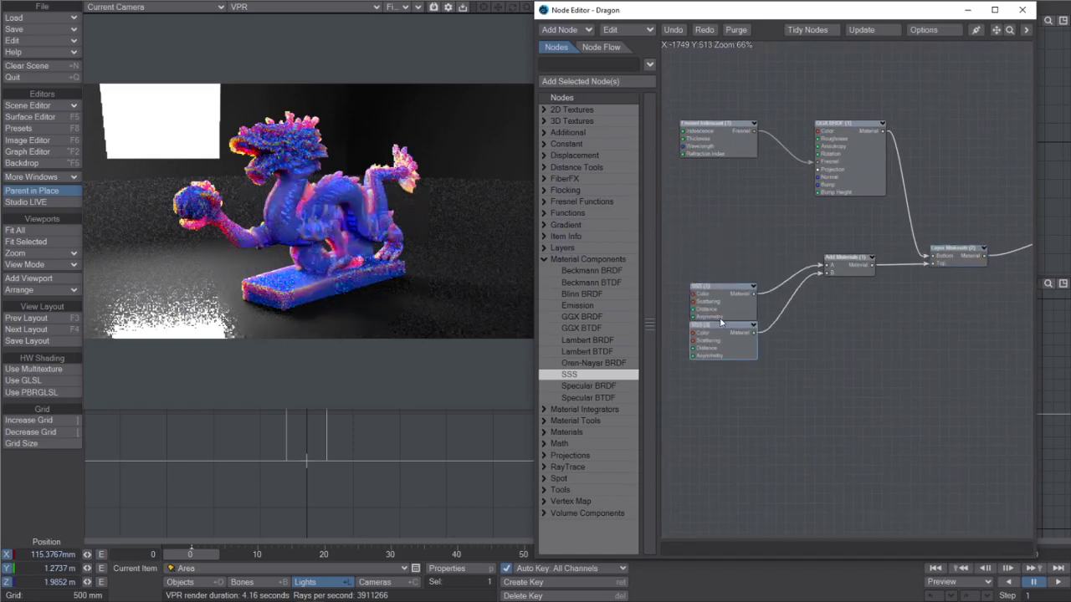
pyautogui.moveTo(725, 284); pyautogui.dragTo(724, 246)
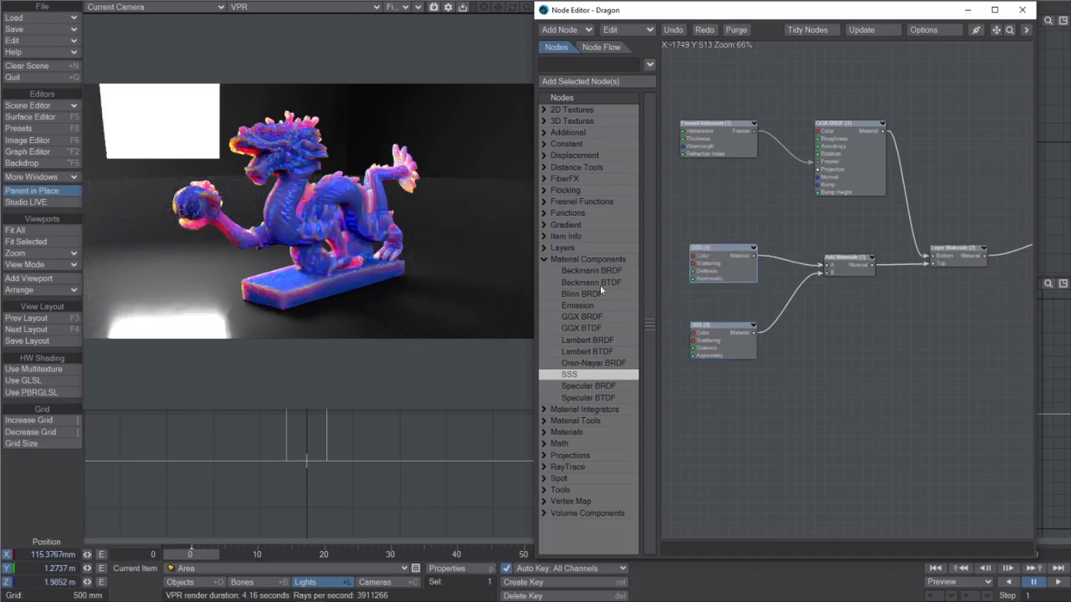
# Step: Inspect the SSS (1) node's Asymmetry setting, then close its panel
pyautogui.click(544, 422)
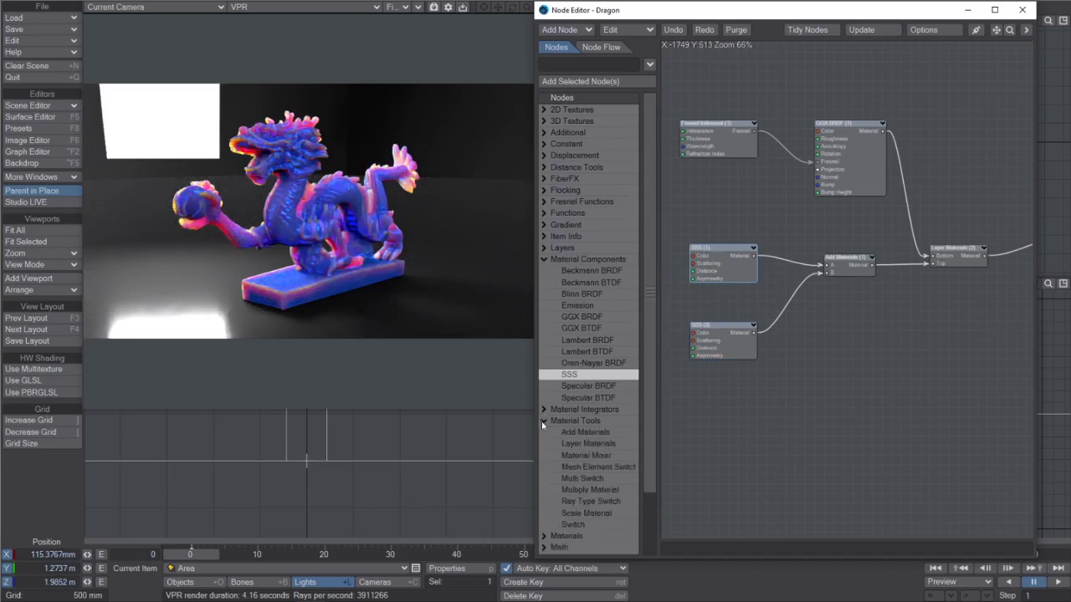
pyautogui.click(590, 433)
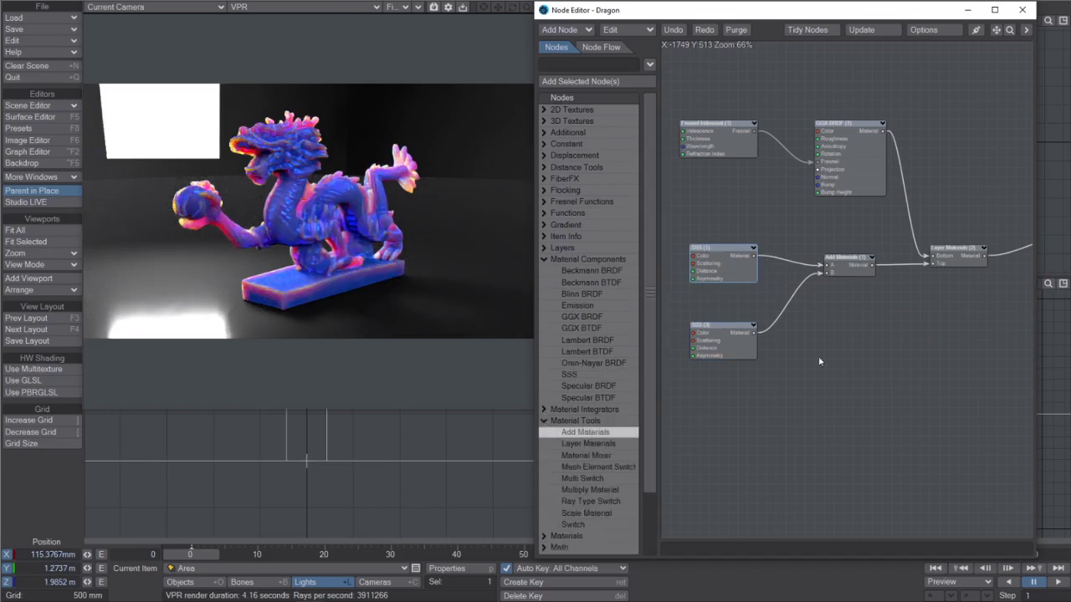
pyautogui.doubleClick(713, 262)
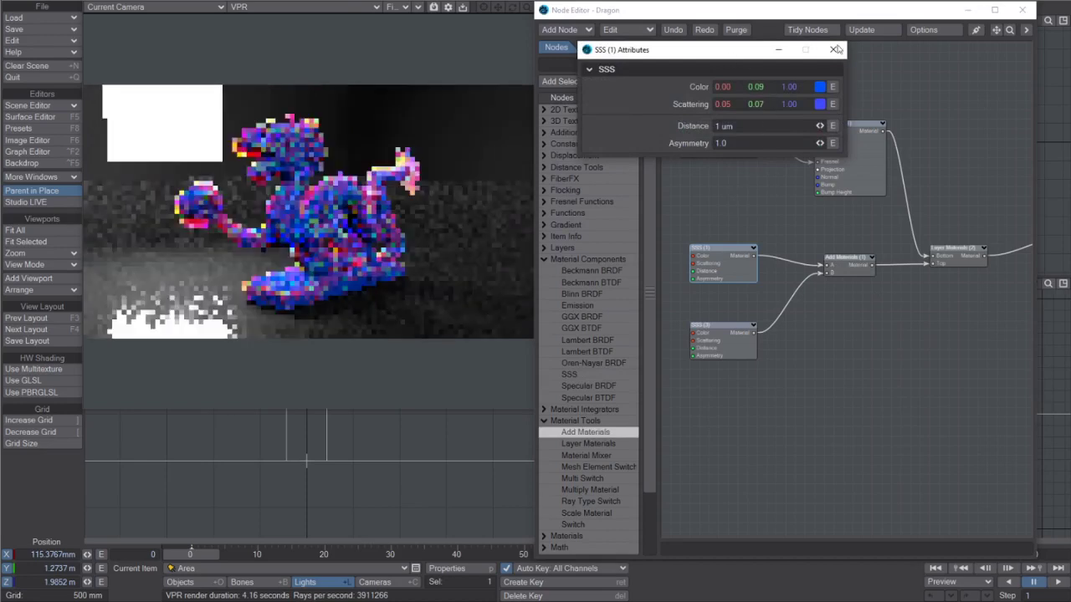
pyautogui.moveTo(741, 144); pyautogui.dragTo(713, 142)
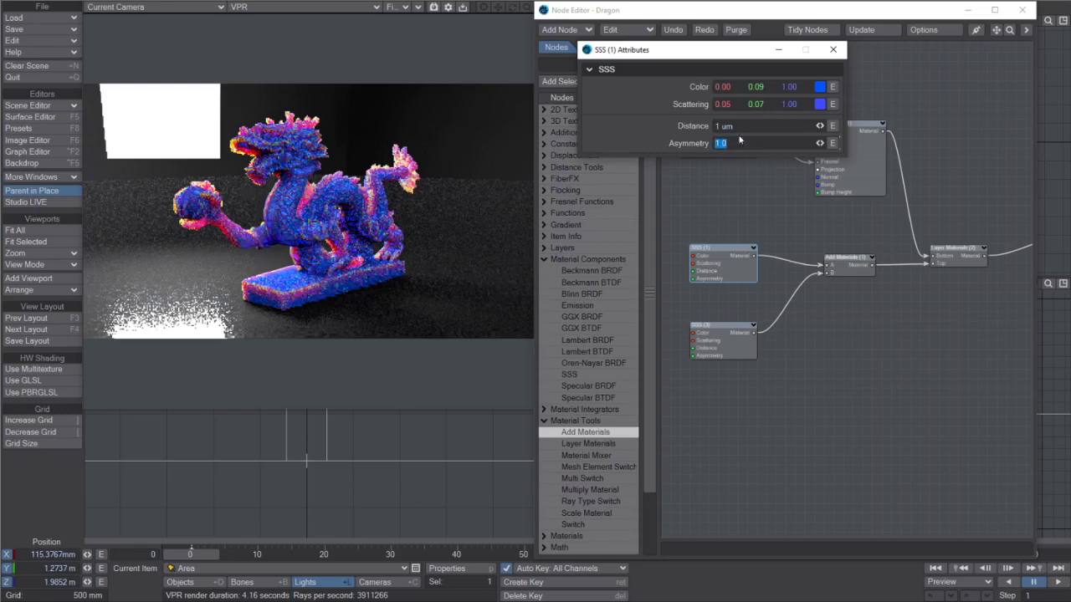
pyautogui.click(836, 51)
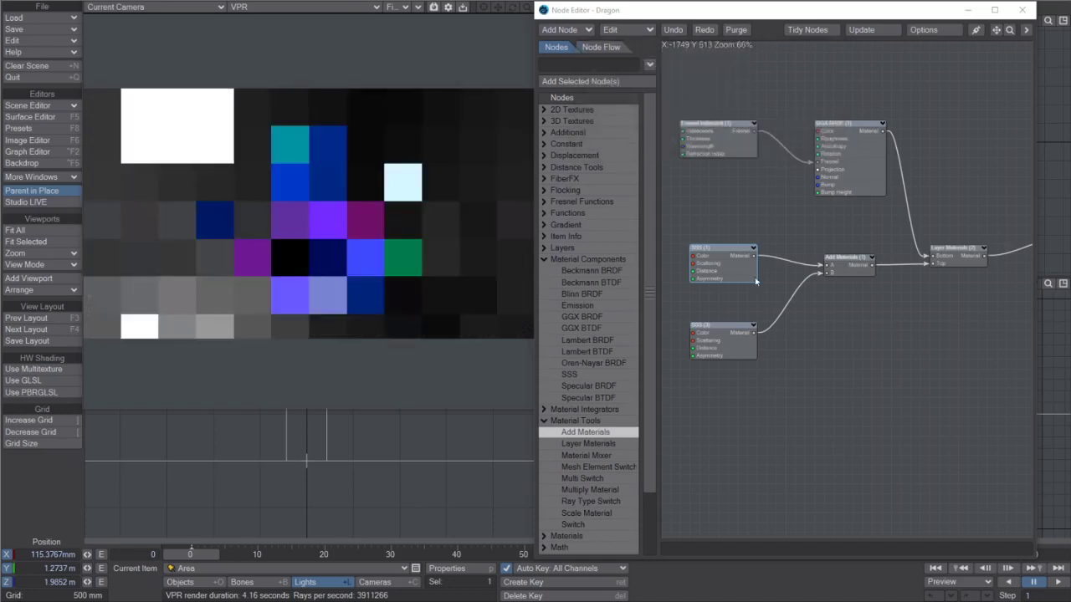
# Step: Give SSS (3) a 10.61 mm scattering Distance with Asymmetry at -1.0
pyautogui.doubleClick(723, 333)
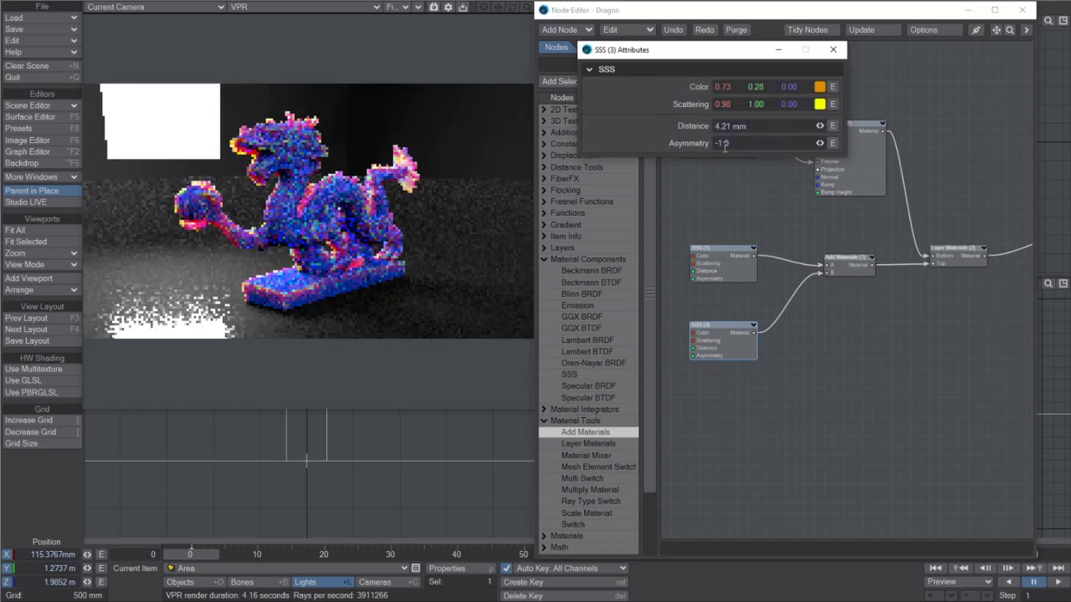
pyautogui.press('Tab')
pyautogui.moveTo(820, 127); pyautogui.dragTo(840, 136)
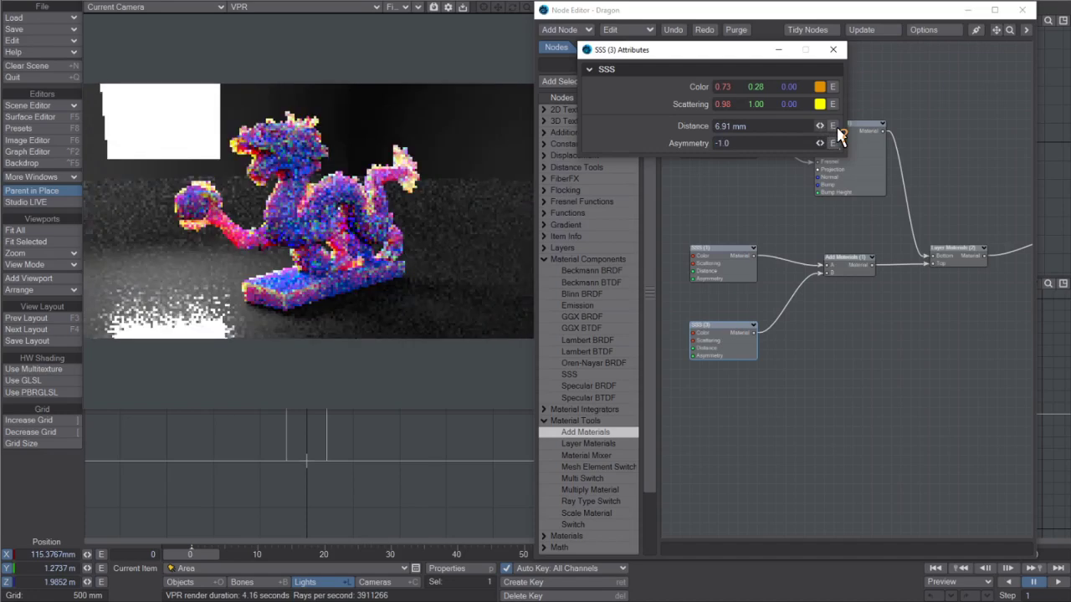
pyautogui.moveTo(840, 137); pyautogui.dragTo(863, 132)
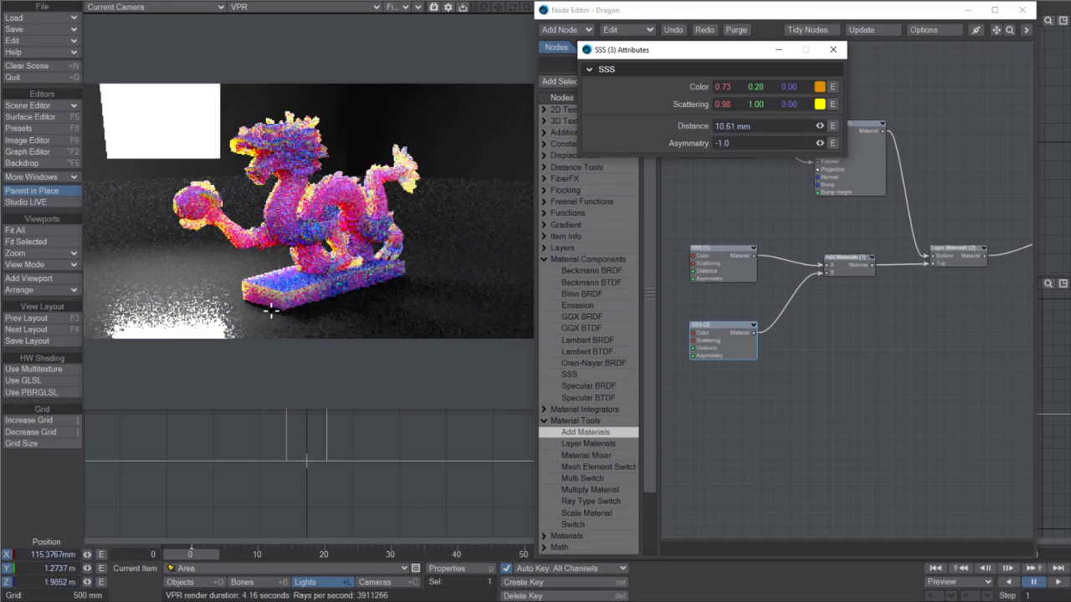
# Step: Close the SSS (3) panel and review the Fresnel Iridescent node's settings
pyautogui.click(833, 49)
pyautogui.moveTo(764, 281); pyautogui.dragTo(782, 314)
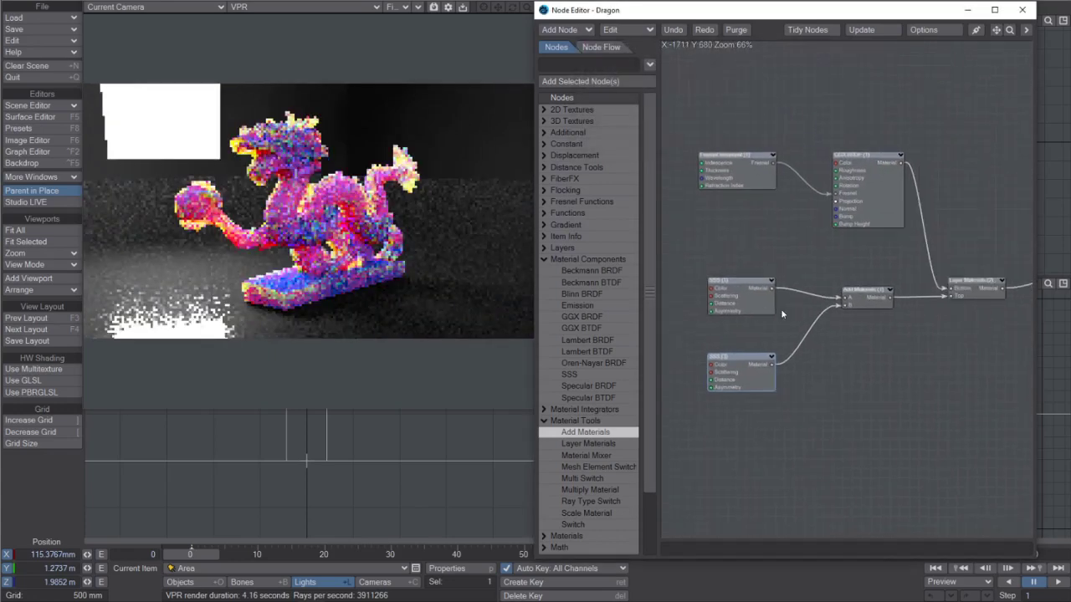
pyautogui.doubleClick(740, 188)
pyautogui.moveTo(729, 50); pyautogui.dragTo(682, 92)
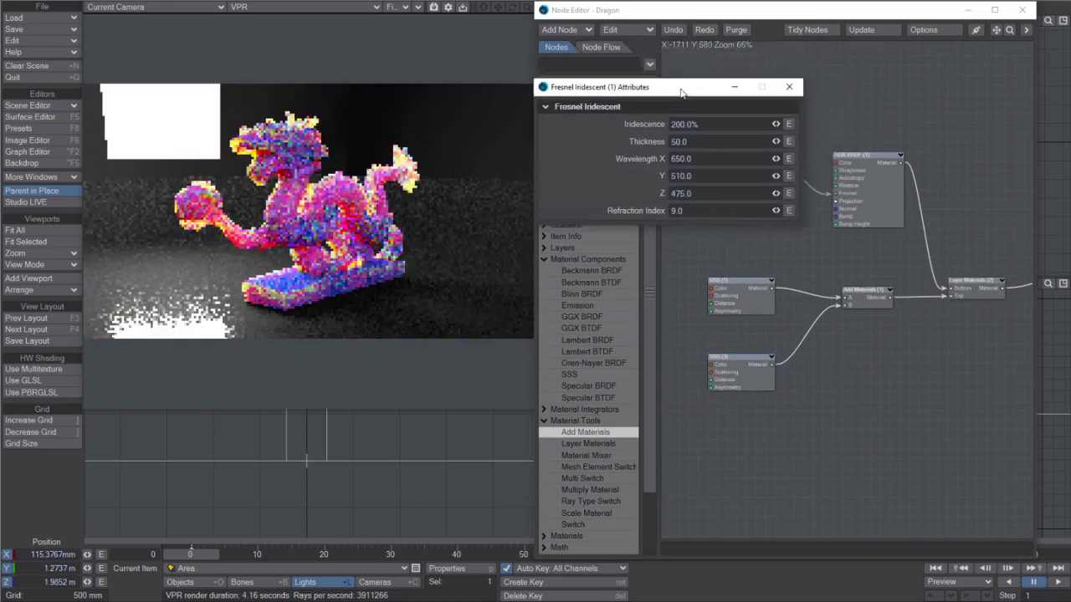
pyautogui.press('Escape')
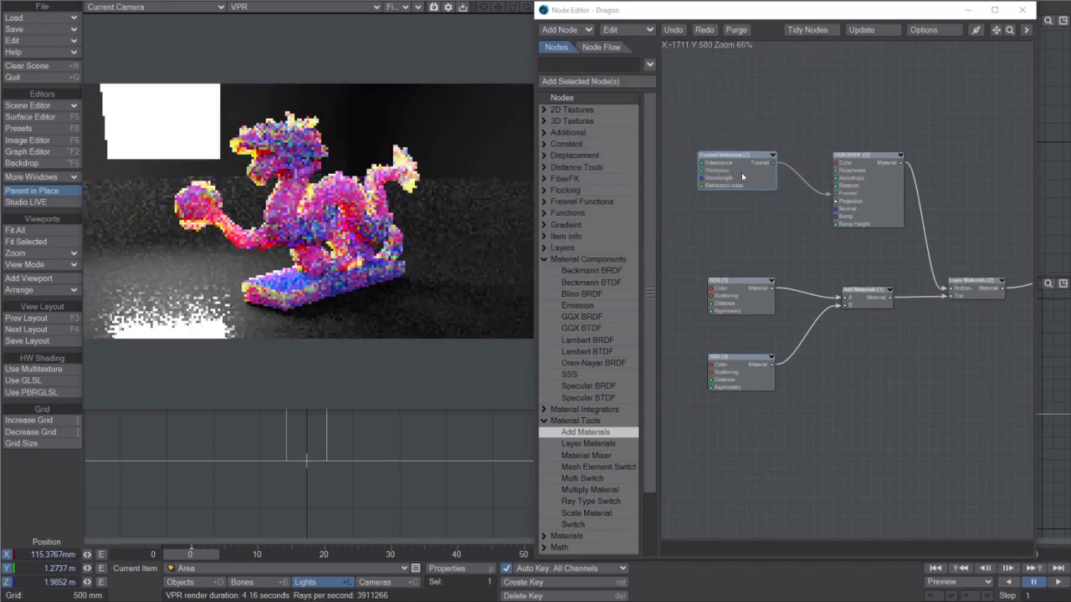
pyautogui.moveTo(866, 303)
pyautogui.mouseDown()
pyautogui.moveTo(850, 290)
pyautogui.moveTo(864, 298)
pyautogui.mouseUp()
pyautogui.doubleClick(745, 172)
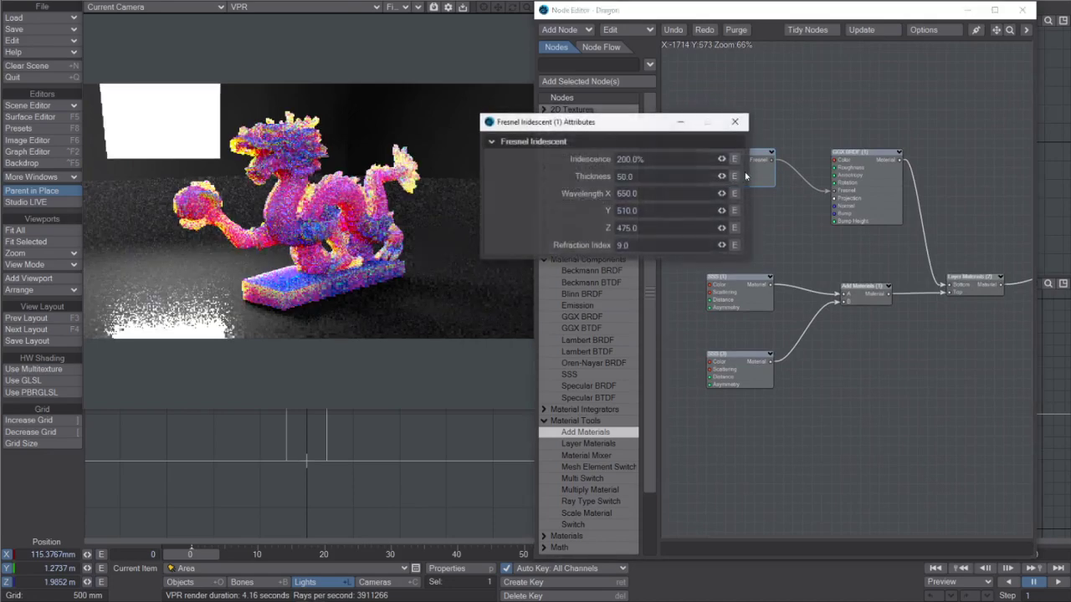
pyautogui.moveTo(619, 125); pyautogui.dragTo(585, 146)
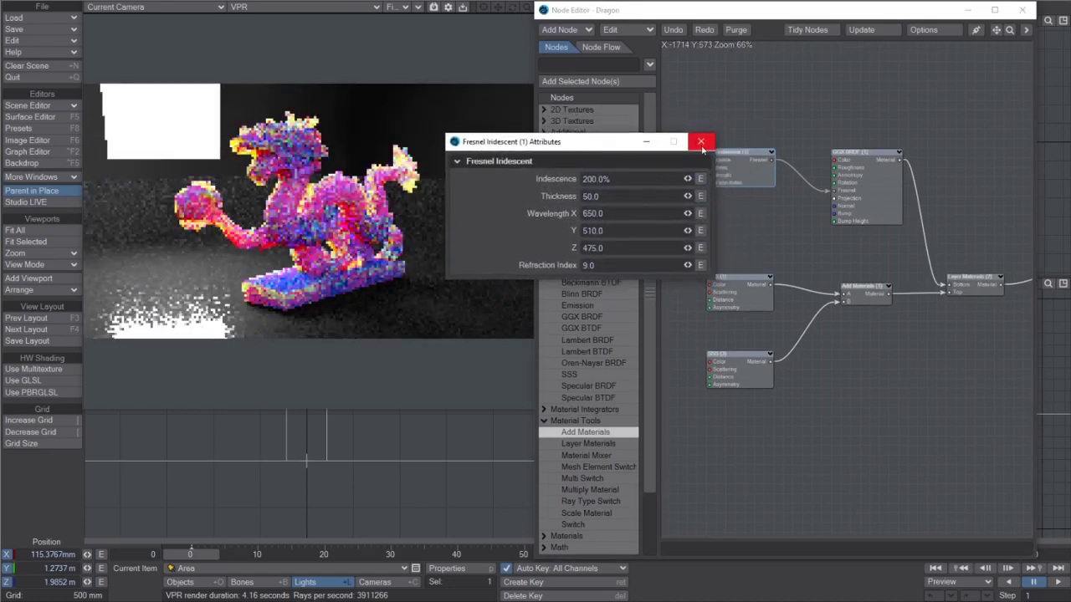
pyautogui.click(702, 141)
# Step: Recentre the graph and check the SSS and GGX BRDF node settings, closing the panel
pyautogui.moveTo(808, 248); pyautogui.dragTo(674, 206)
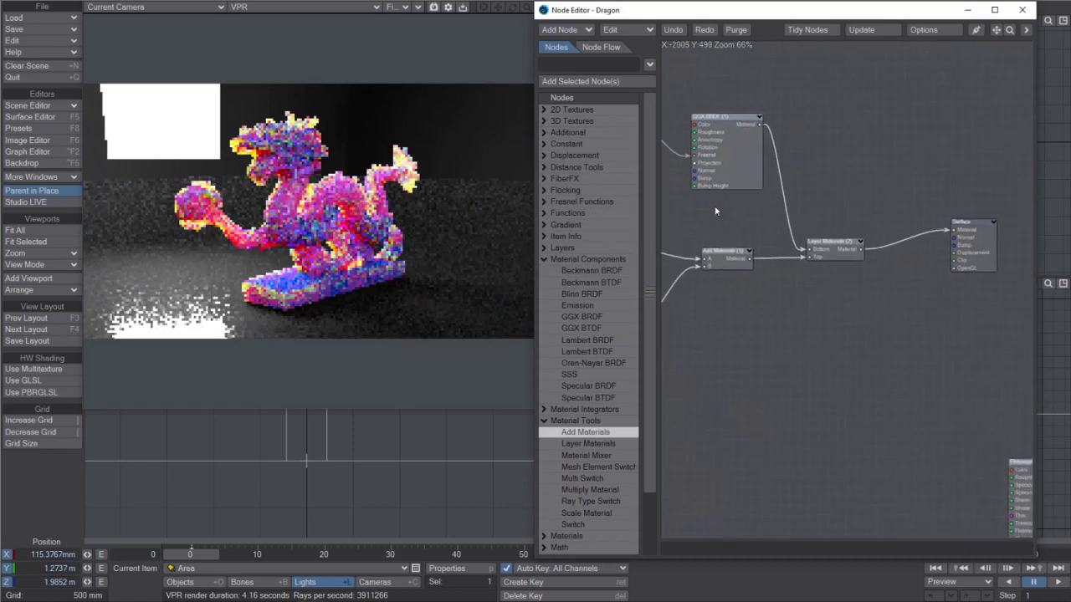
pyautogui.moveTo(842, 254); pyautogui.dragTo(793, 182)
pyautogui.moveTo(796, 273); pyautogui.dragTo(819, 259)
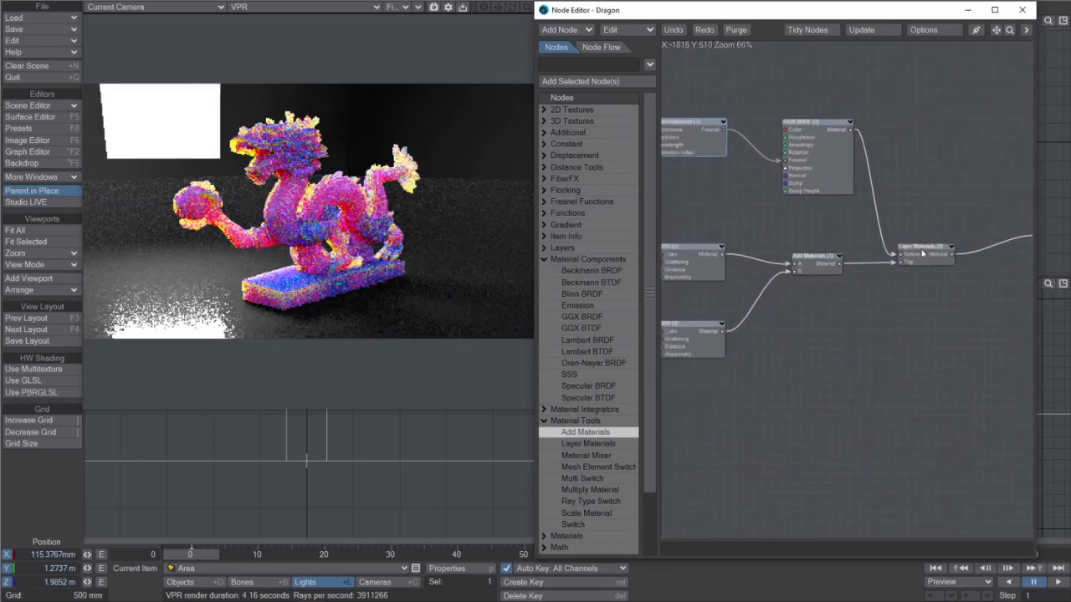
pyautogui.moveTo(719, 276); pyautogui.dragTo(756, 292)
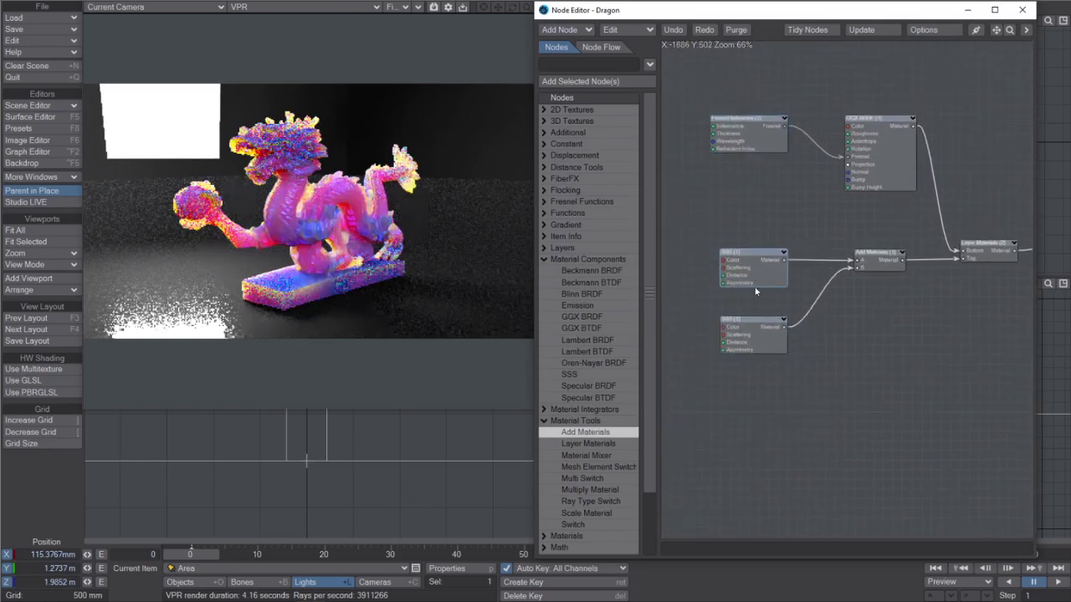
pyautogui.doubleClick(760, 329)
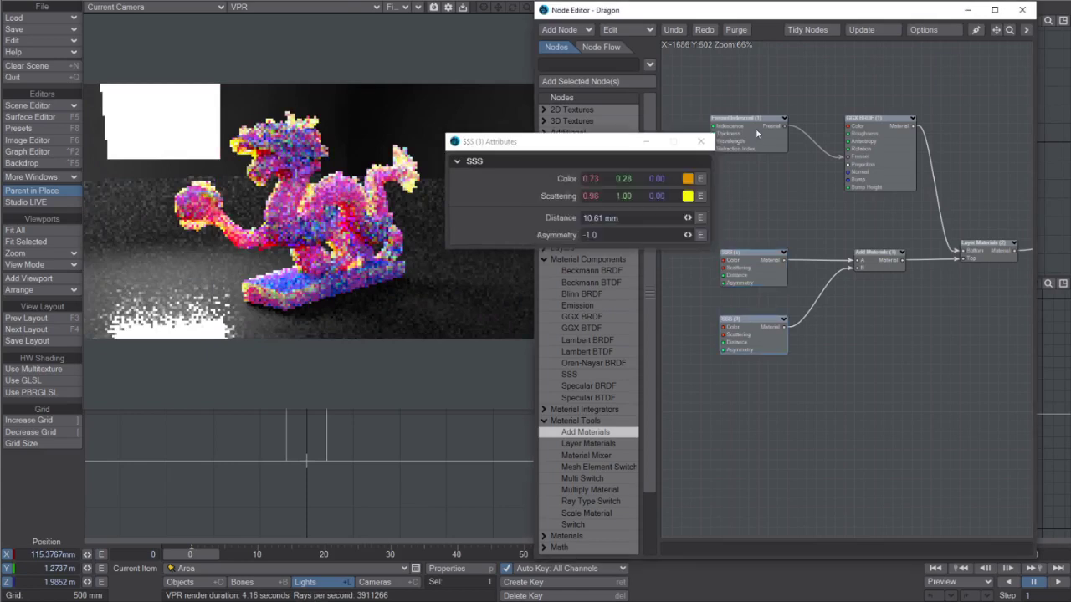
pyautogui.moveTo(878, 143); pyautogui.dragTo(770, 161)
pyautogui.doubleClick(774, 159)
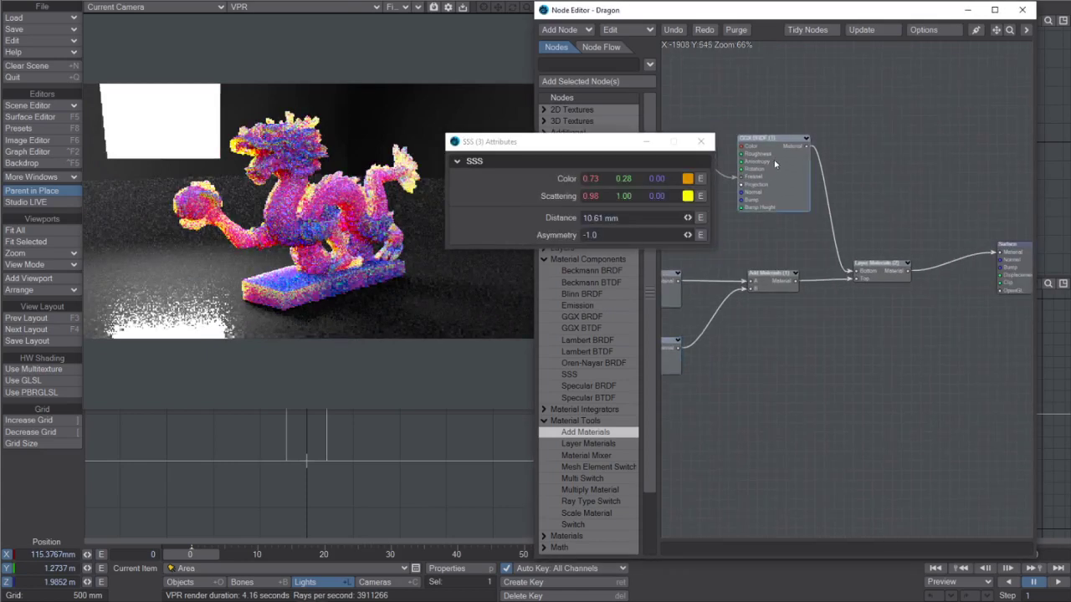
pyautogui.click(702, 144)
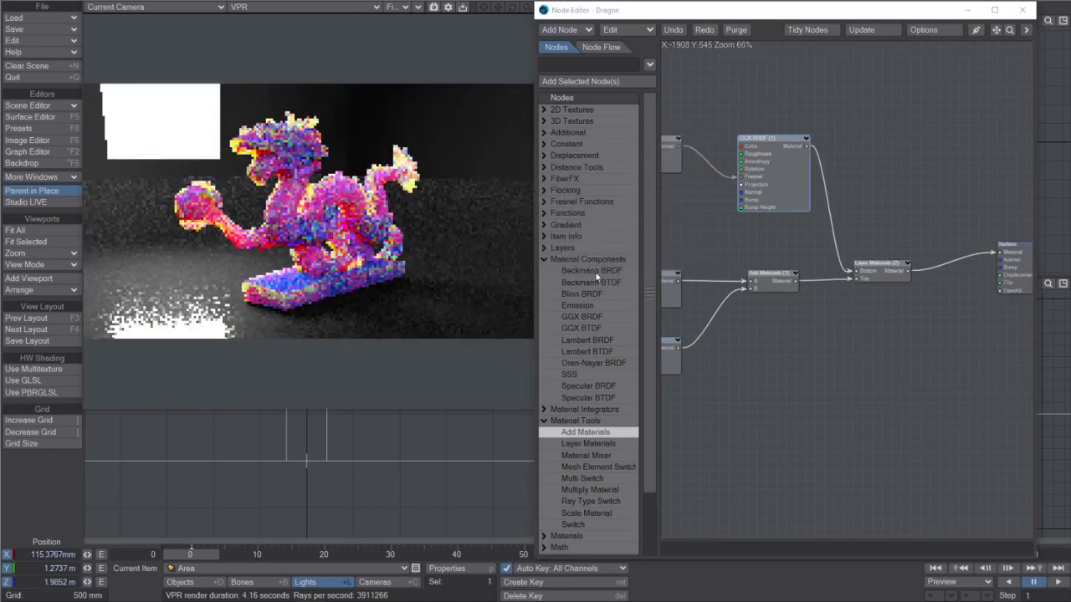
# Step: Open the Fresnel Iridescent node and change its Refraction Index from 9.0 to 20
pyautogui.click(603, 272)
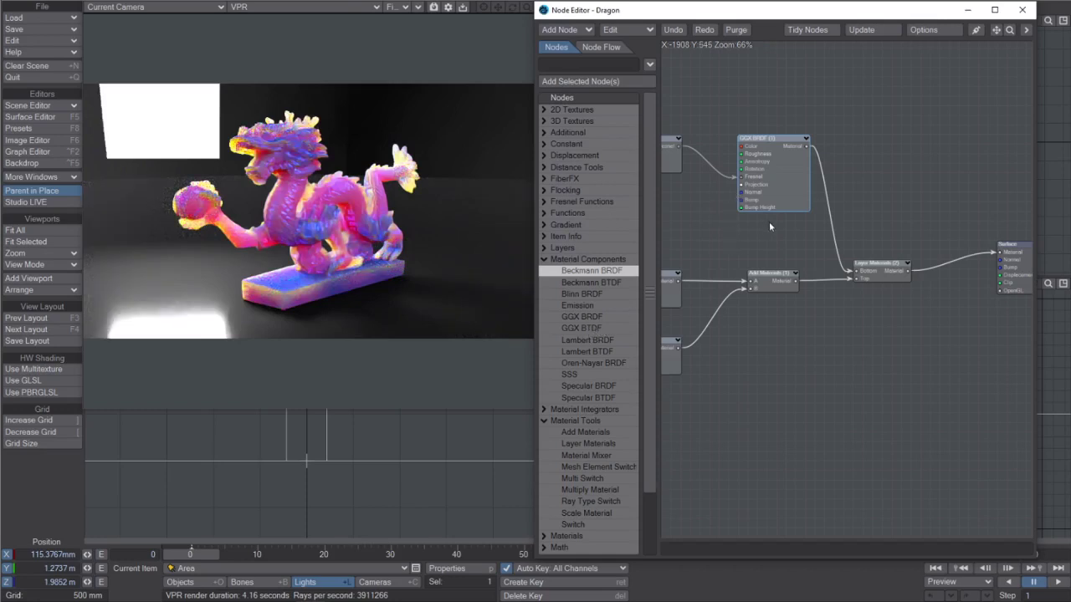
pyautogui.moveTo(769, 222); pyautogui.dragTo(877, 247)
pyautogui.click(749, 182)
pyautogui.doubleClick(750, 181)
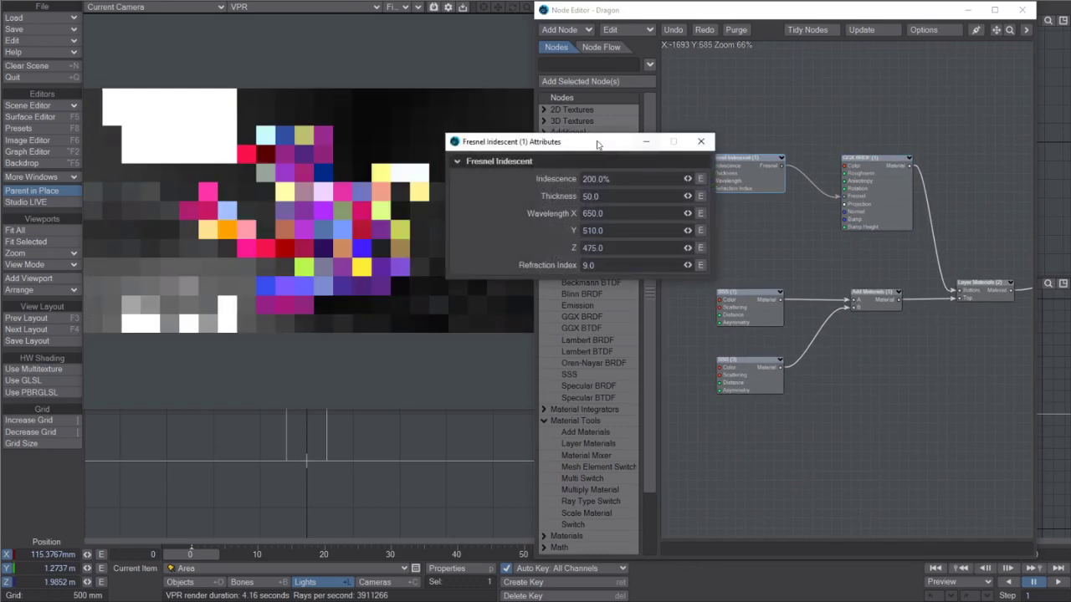
pyautogui.moveTo(585, 145); pyautogui.dragTo(652, 157)
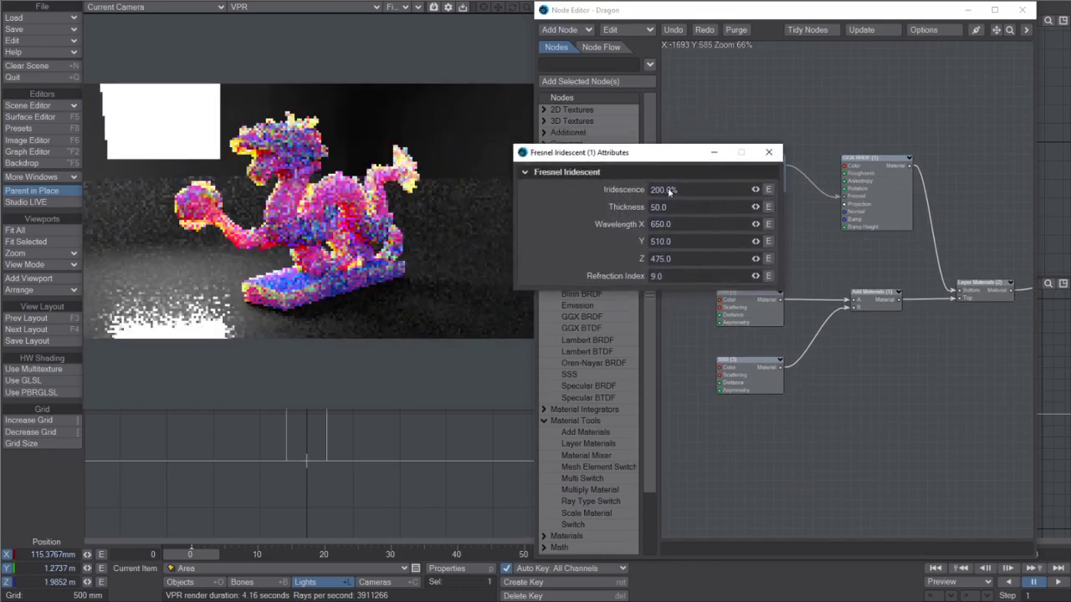
pyautogui.click(701, 277)
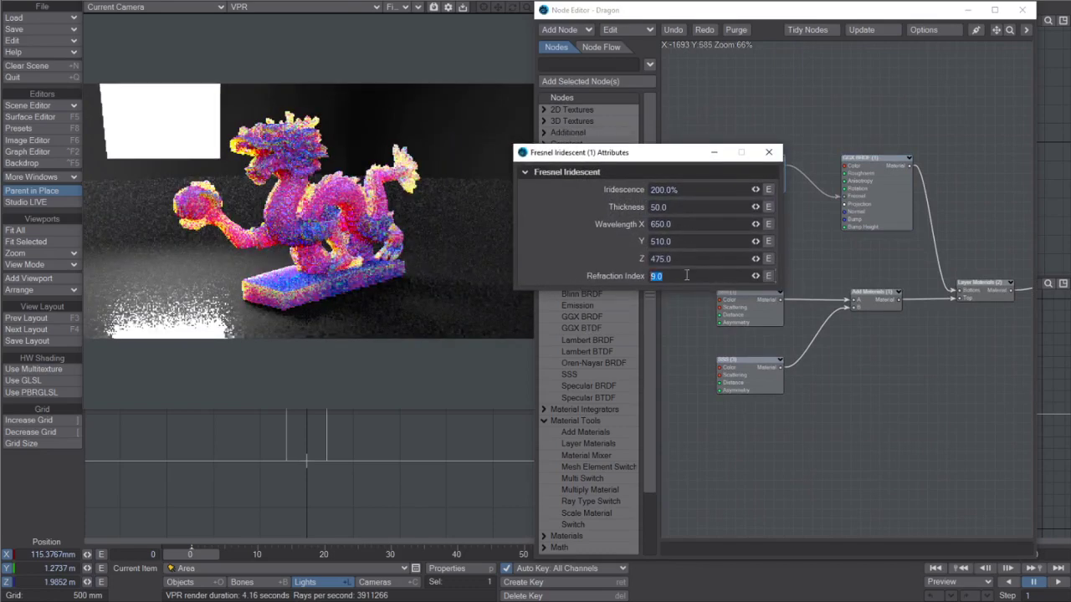
pyautogui.write('20')
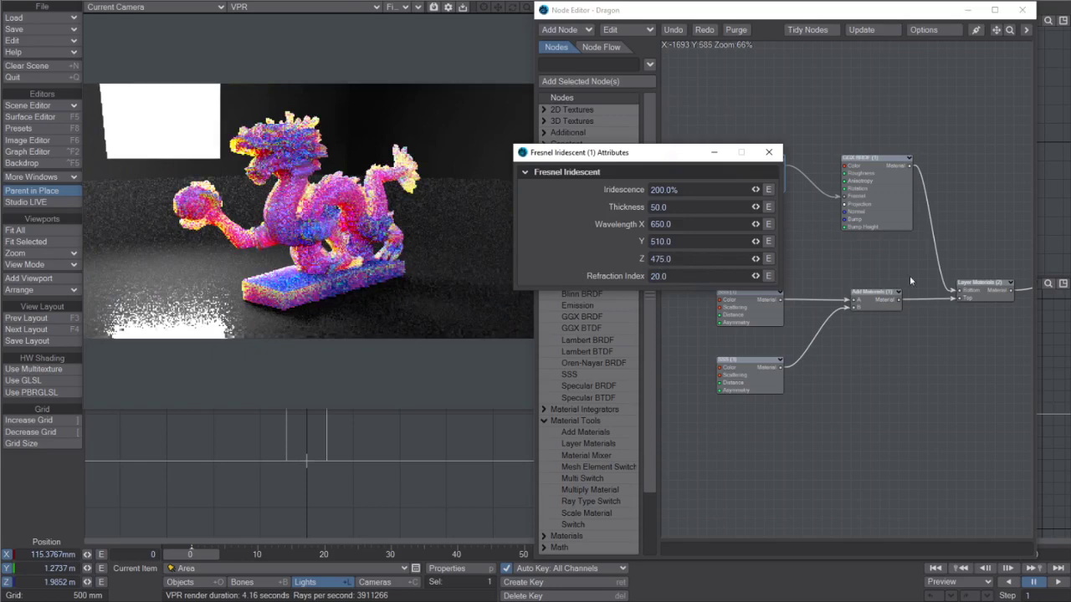
# Step: Wire the GGX BRDF Material output directly into the Surface node, turning the dragon blue
pyautogui.moveTo(919, 264); pyautogui.dragTo(703, 264)
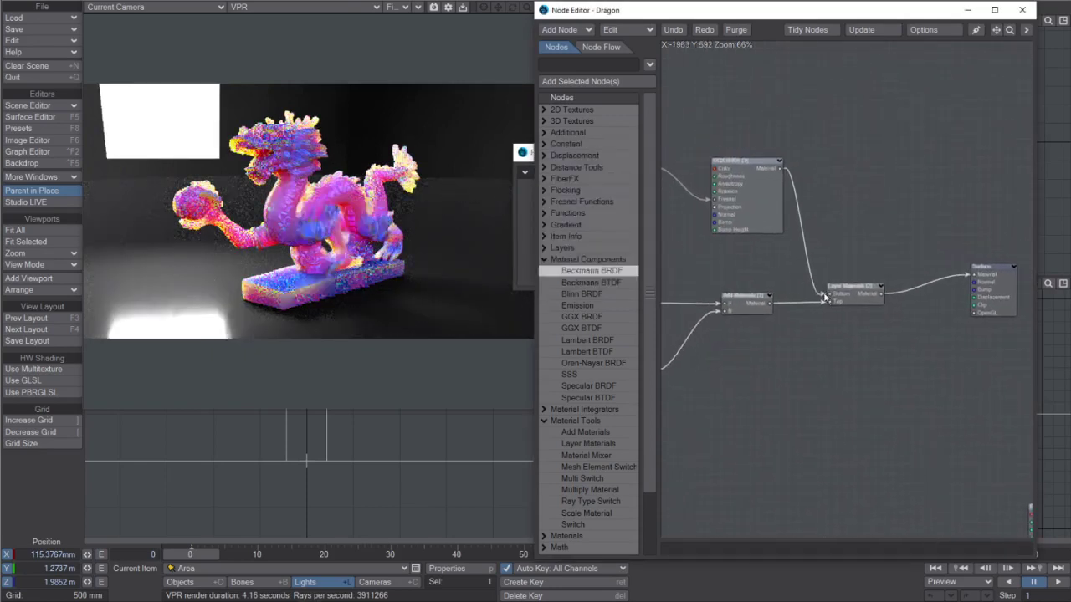
pyautogui.moveTo(780, 168); pyautogui.dragTo(970, 274)
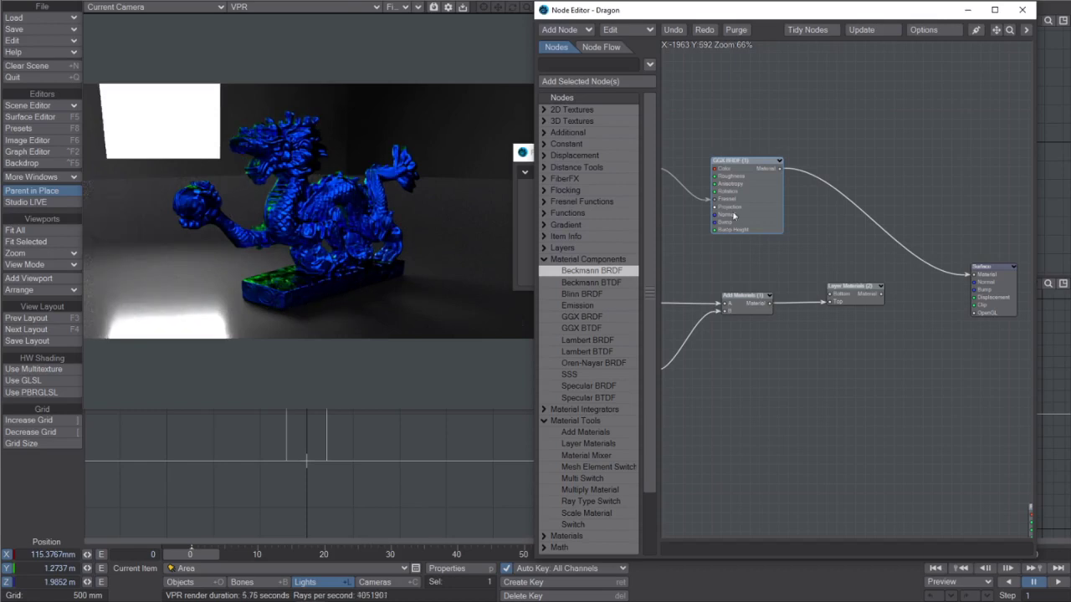
pyautogui.keyDown('alt'); pyautogui.moveTo(713, 224); pyautogui.dragTo(798, 214); pyautogui.keyUp('alt')
# Step: Set the Fresnel Iridescent node to Iridescence 400% and Thickness 200.0
pyautogui.keyDown('alt'); pyautogui.moveTo(692, 195); pyautogui.dragTo(752, 204); pyautogui.keyUp('alt')
pyautogui.doubleClick(741, 194)
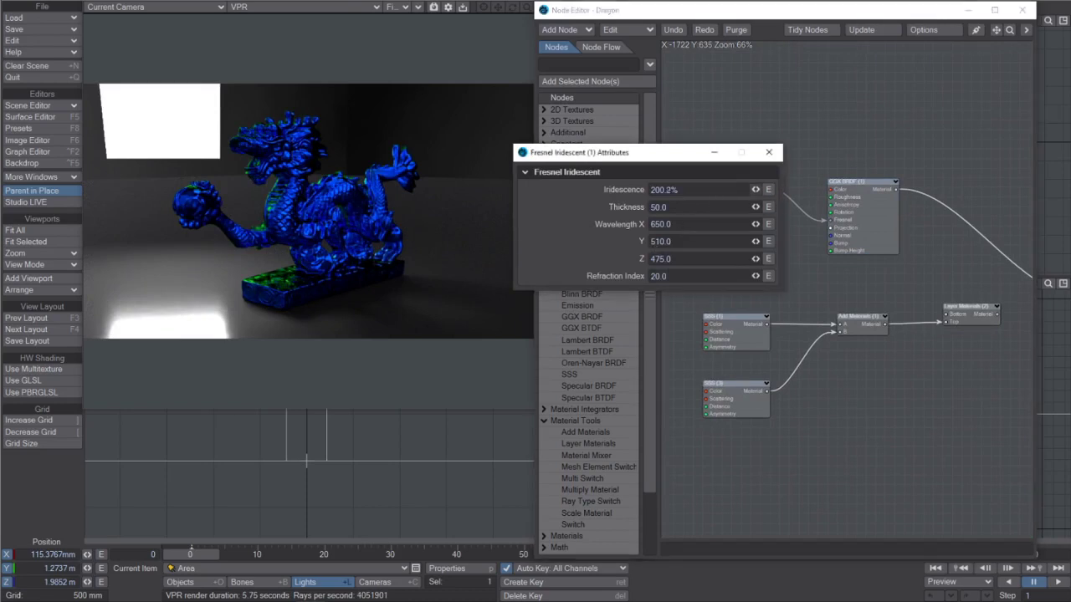
pyautogui.doubleClick(708, 190)
pyautogui.write('4%00')
pyautogui.press('Return')
pyautogui.click(683, 206)
pyautogui.write('20')
pyautogui.press('Return')
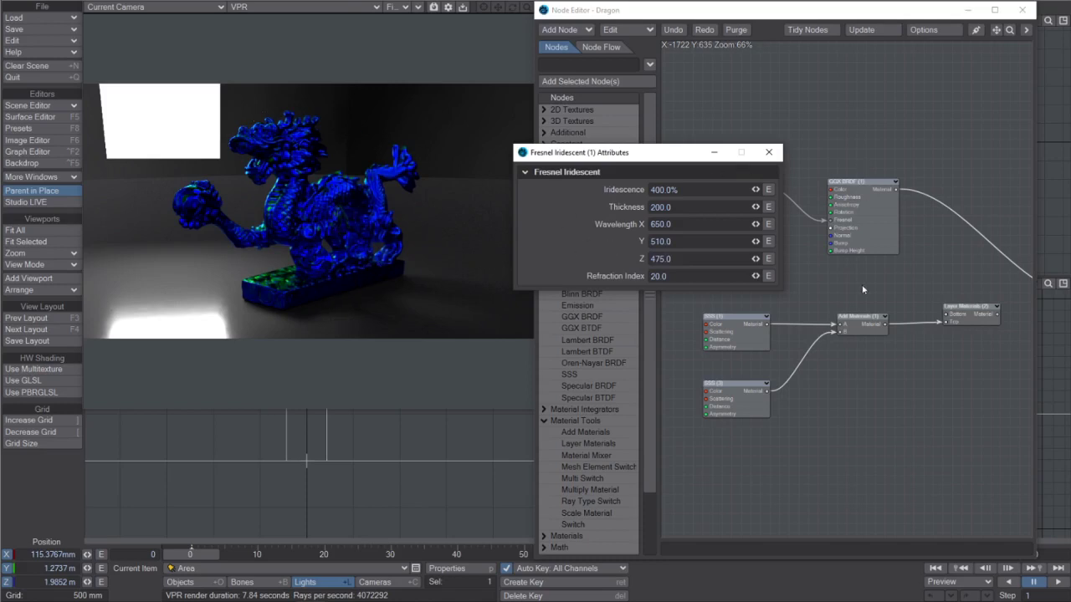
pyautogui.click(769, 153)
pyautogui.keyDown('alt'); pyautogui.moveTo(769, 152); pyautogui.dragTo(758, 246); pyautogui.keyUp('alt')
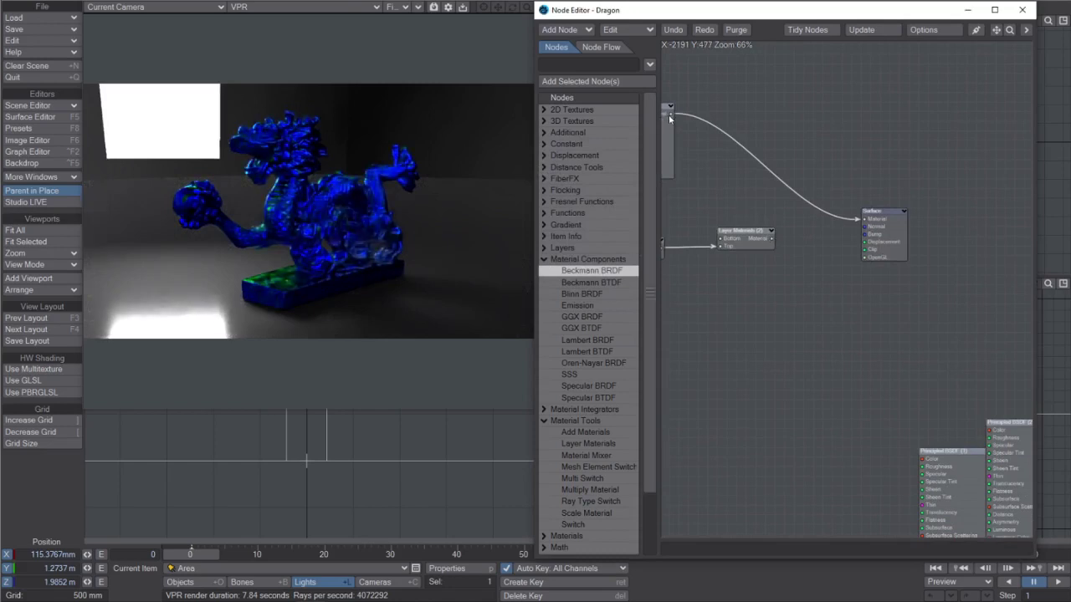
# Step: Reconnect the Layer Materials output to the Surface Material input and frame the whole node network
pyautogui.moveTo(671, 114); pyautogui.dragTo(882, 220)
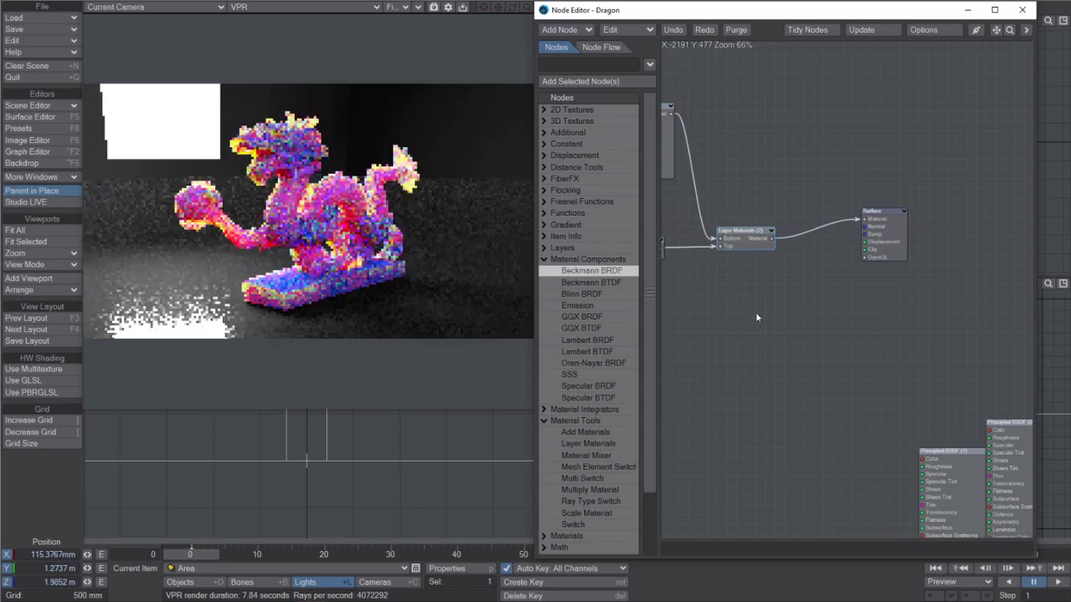
pyautogui.keyDown('alt'); pyautogui.moveTo(755, 312); pyautogui.dragTo(944, 352); pyautogui.keyUp('alt')
pyautogui.moveTo(734, 244)
pyautogui.keyDown('alt'); pyautogui.mouseDown()
pyautogui.moveTo(770, 259)
pyautogui.moveTo(749, 243)
pyautogui.mouseUp(); pyautogui.keyUp('alt')
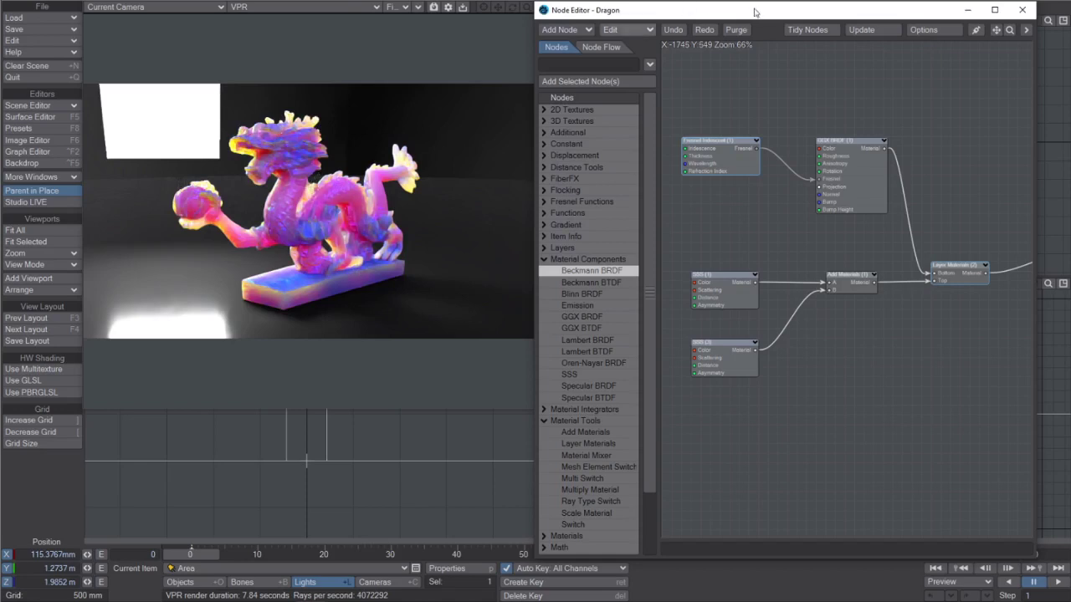
# Step: With the Node Editor moved aside, drag the area light right to X 3.7656 m
pyautogui.moveTo(754, 12); pyautogui.dragTo(514, 280)
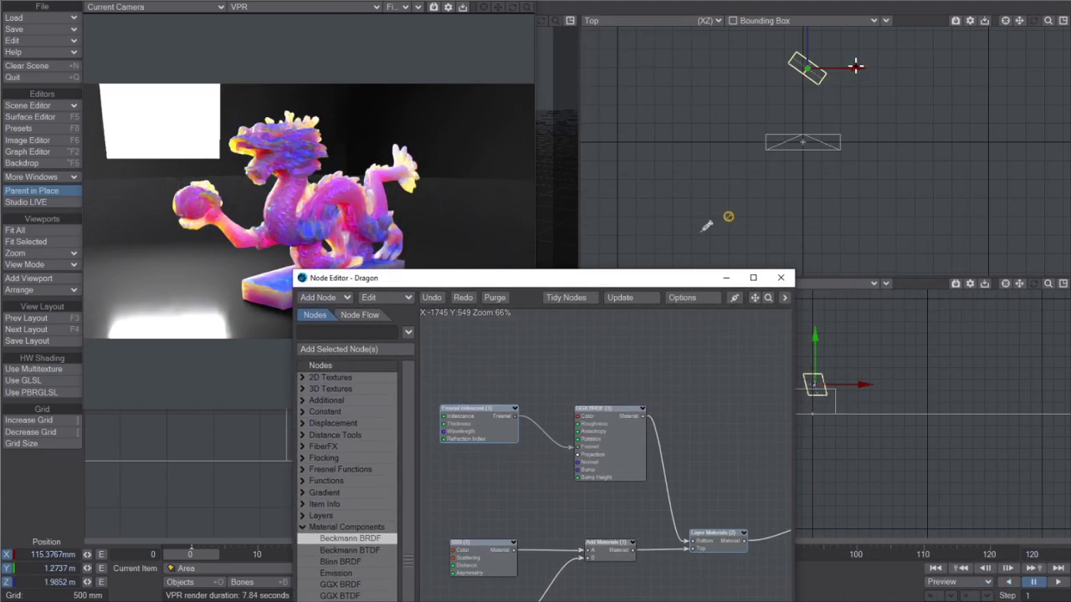
pyautogui.moveTo(667, 313); pyautogui.dragTo(667, 408)
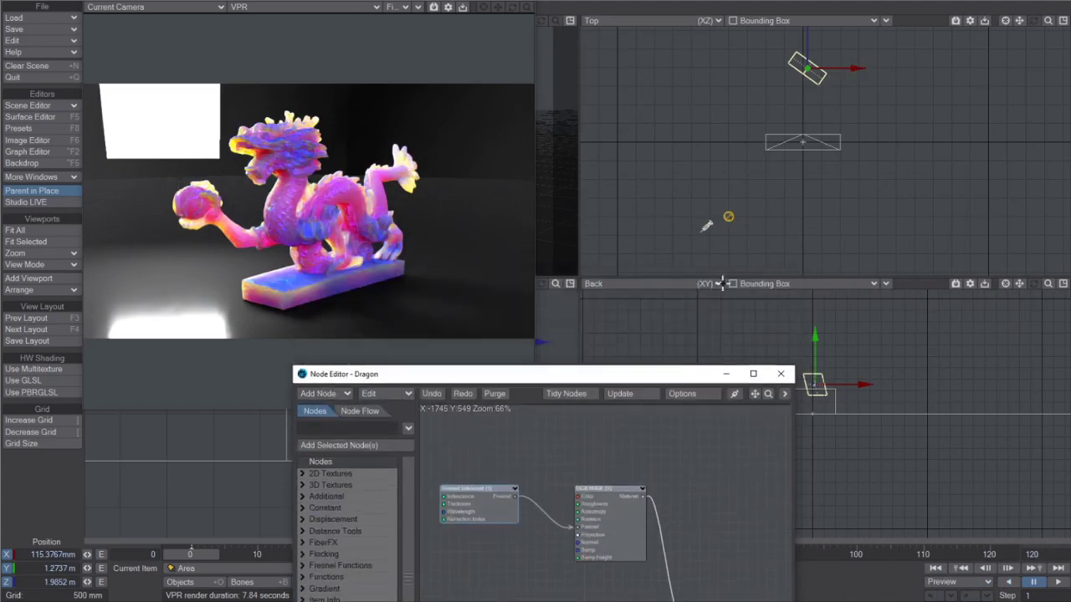
pyautogui.moveTo(858, 54); pyautogui.dragTo(922, 103)
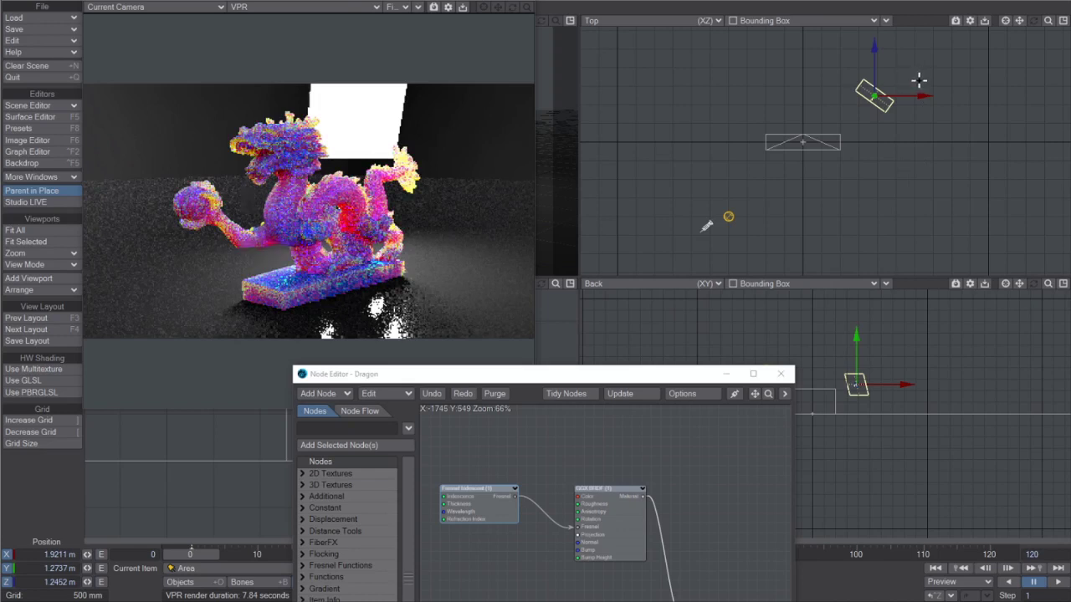
pyautogui.moveTo(919, 82); pyautogui.dragTo(988, 75)
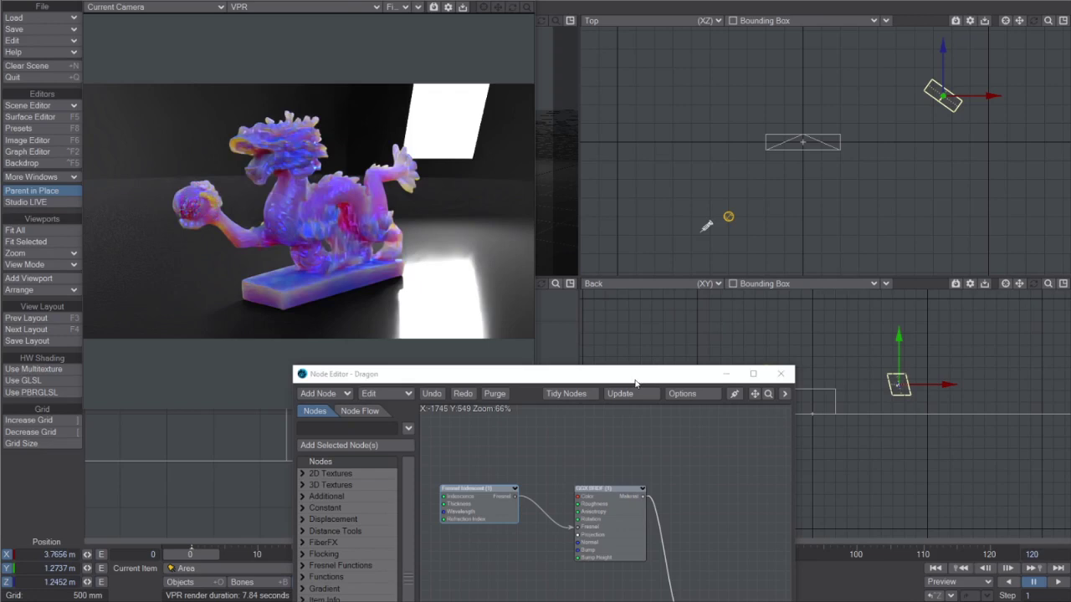
pyautogui.moveTo(636, 384); pyautogui.dragTo(876, 47)
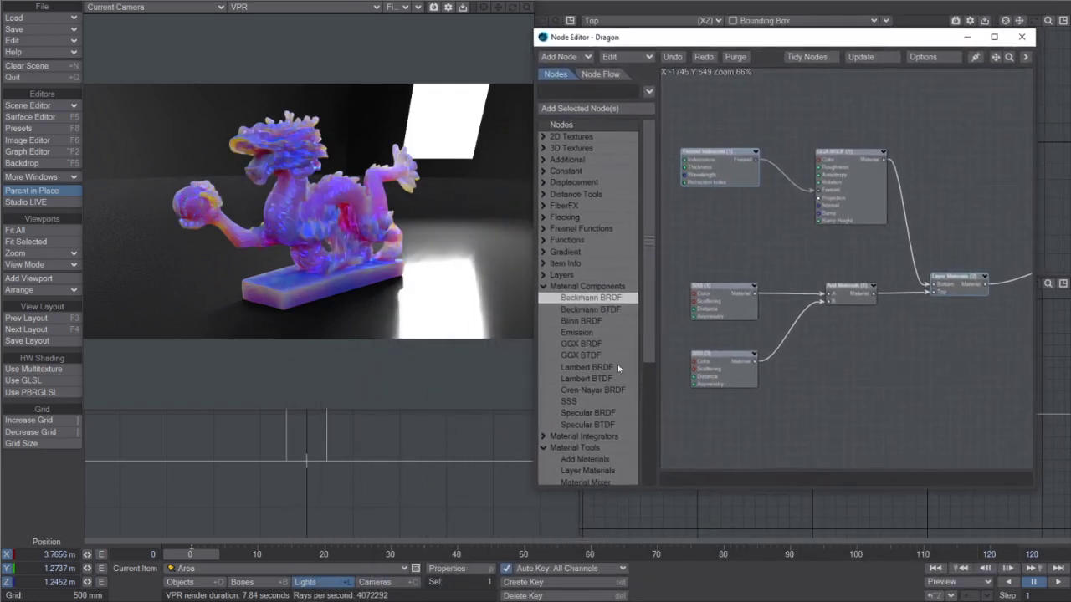